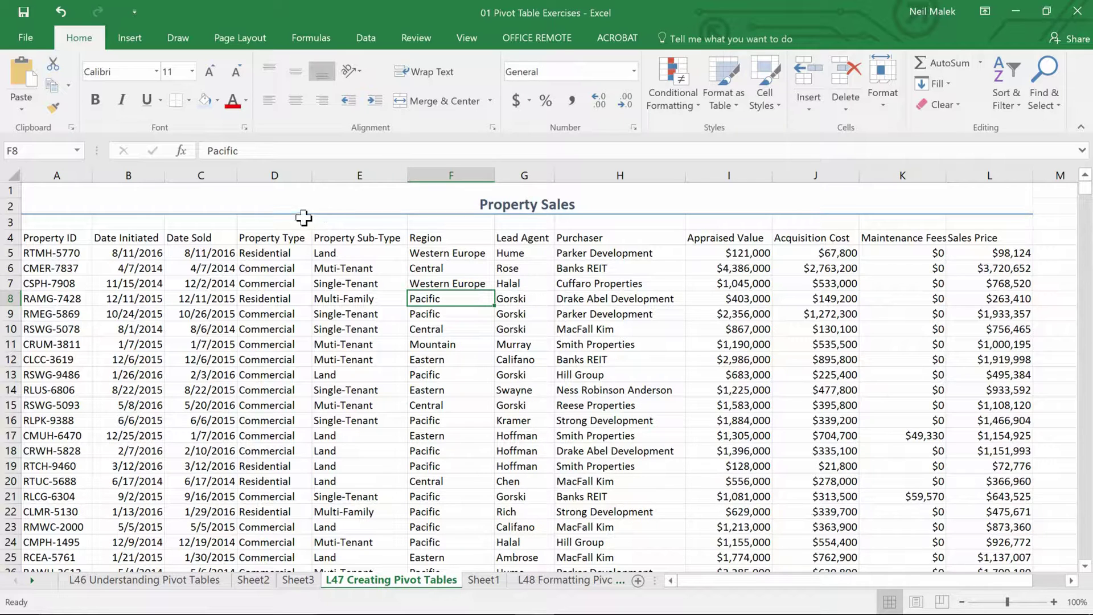
- Highlight the Property Type, Sub-Type and Sales Price columns, then view the Sheet2 treemap
{"action": "left_click_drag", "start_coordinate": [268, 238], "coordinate": [276, 438]}
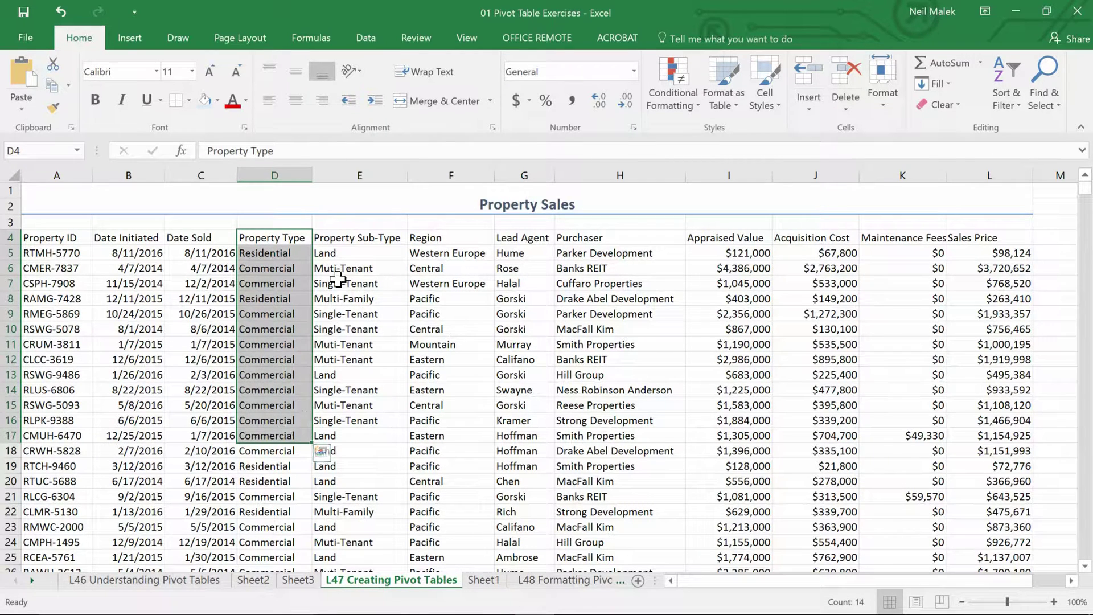
{"action": "left_click_drag", "start_coordinate": [353, 239], "coordinate": [368, 375]}
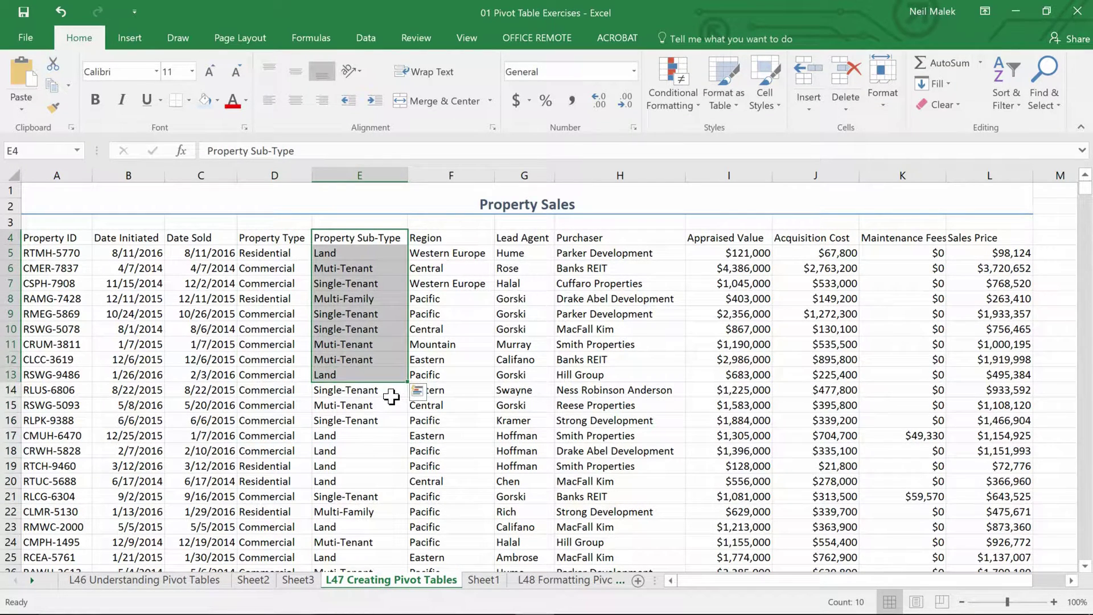
{"action": "left_click_drag", "start_coordinate": [981, 242], "coordinate": [985, 422]}
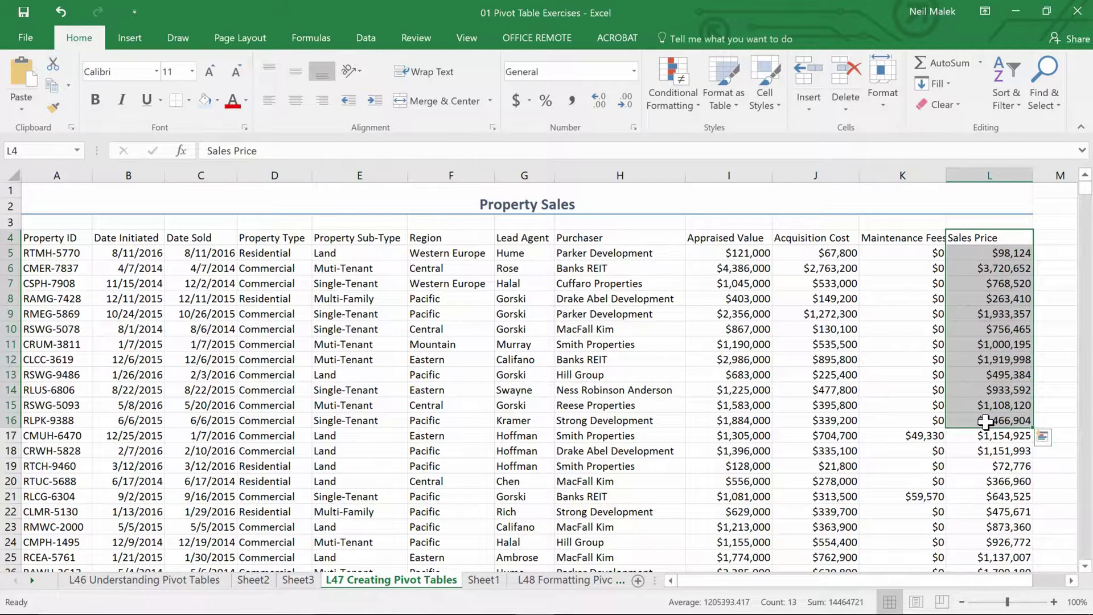
{"action": "left_click", "coordinate": [450, 345]}
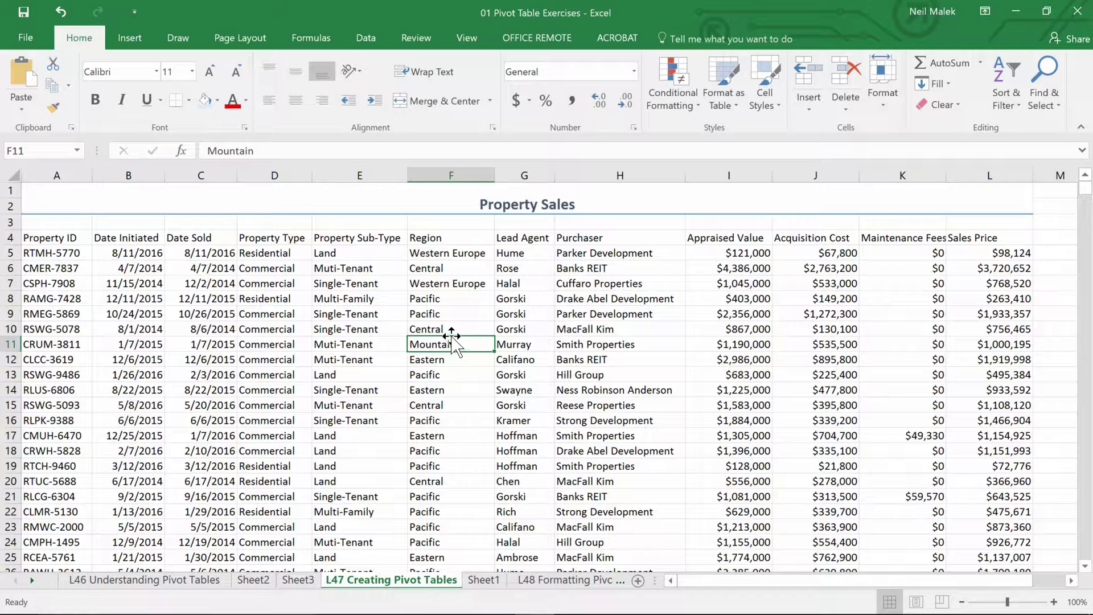
{"action": "left_click", "coordinate": [254, 581]}
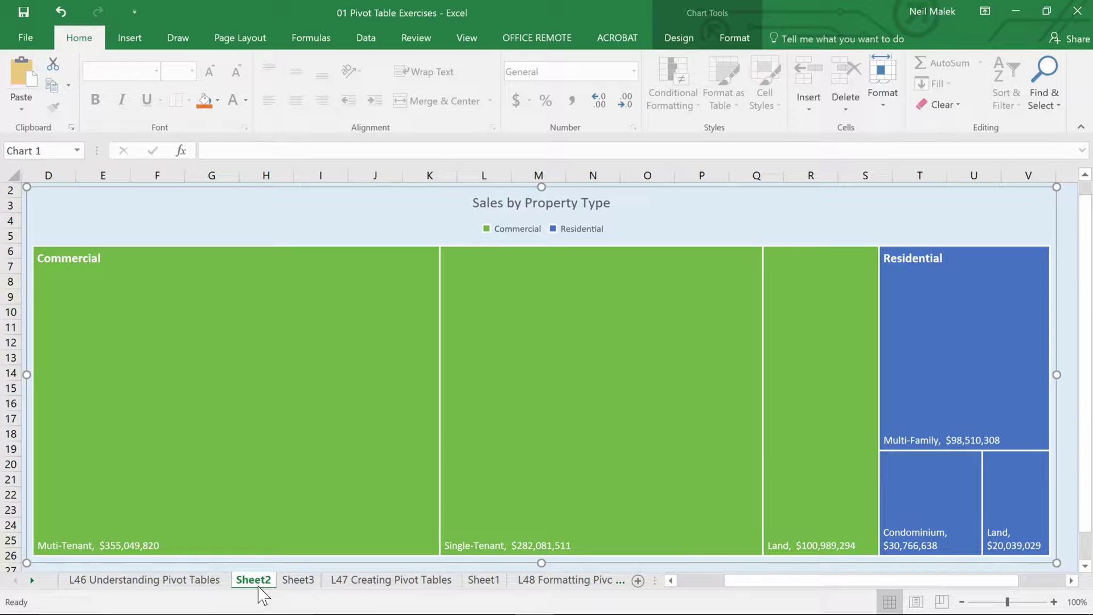
- Return to the L47 Creating Pivot Tables sheet and mark columns P and Q for the summary table
{"action": "left_click", "coordinate": [397, 581]}
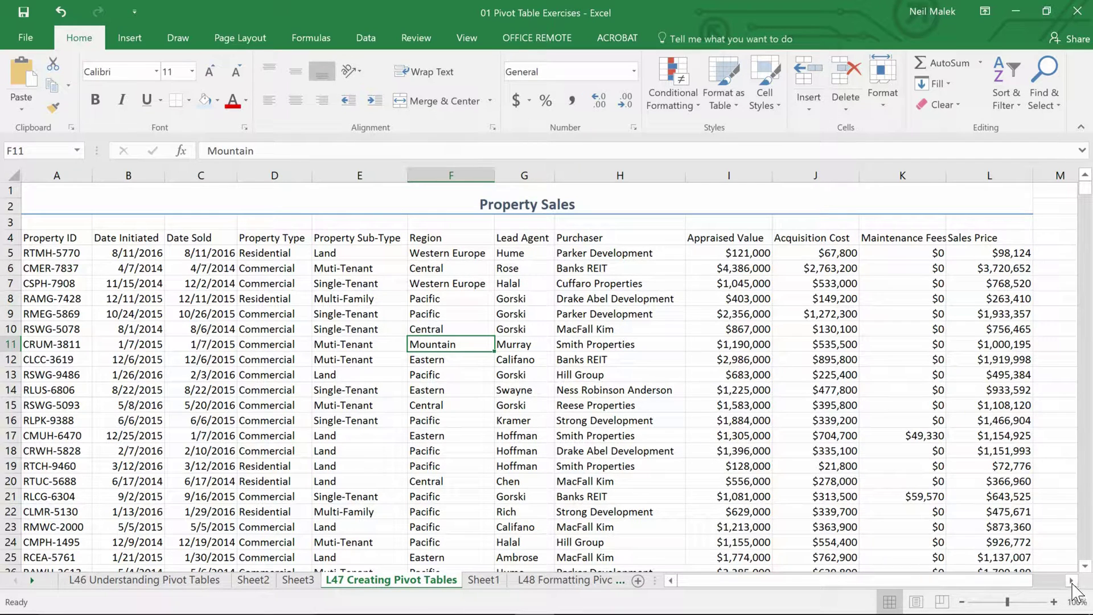
{"action": "scroll", "coordinate": [1009, 514], "scroll_direction": "right", "scroll_amount": 6}
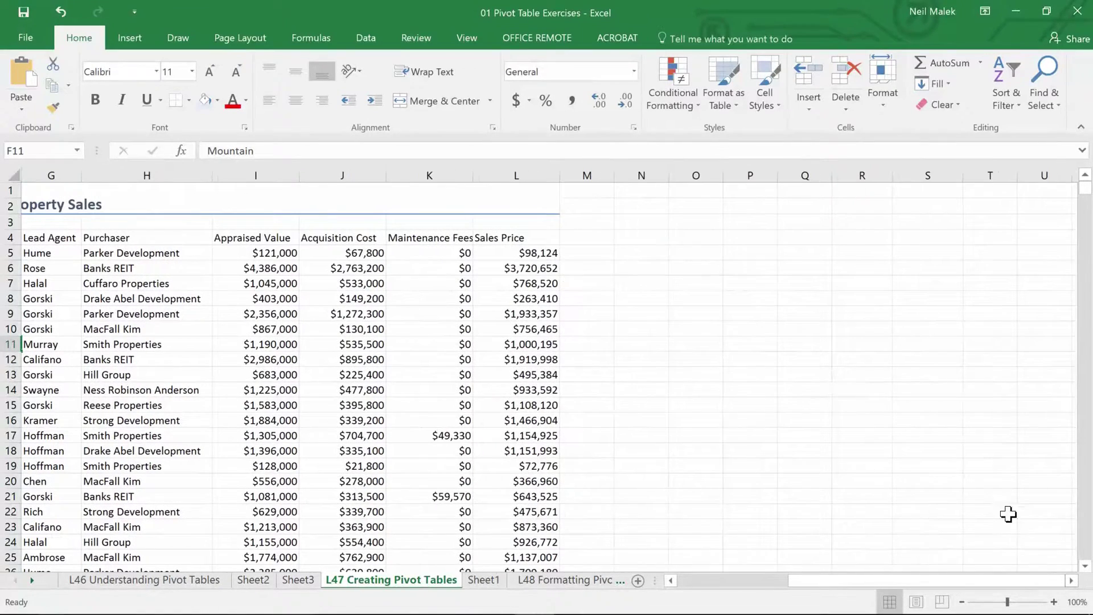
{"action": "left_click_drag", "start_coordinate": [757, 253], "coordinate": [761, 361]}
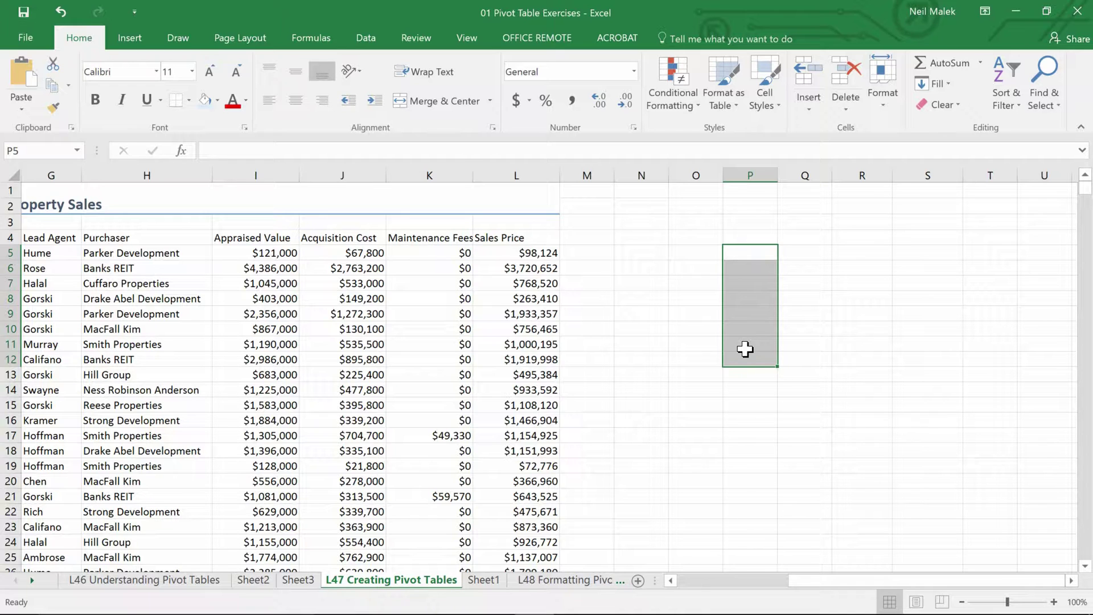
{"action": "left_click_drag", "start_coordinate": [798, 254], "coordinate": [796, 362]}
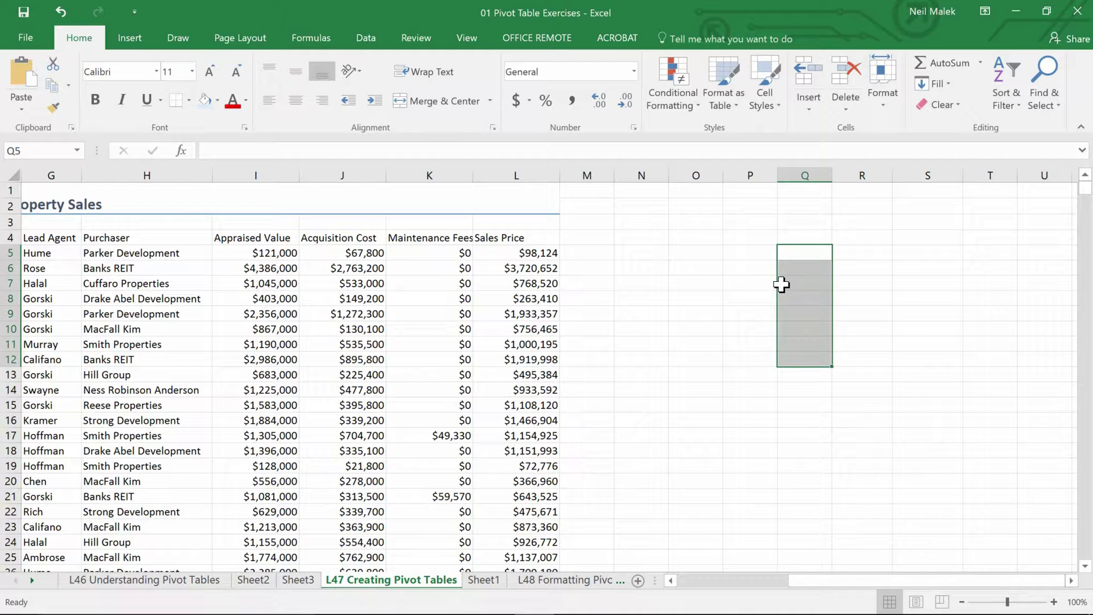
{"action": "left_click", "coordinate": [265, 283]}
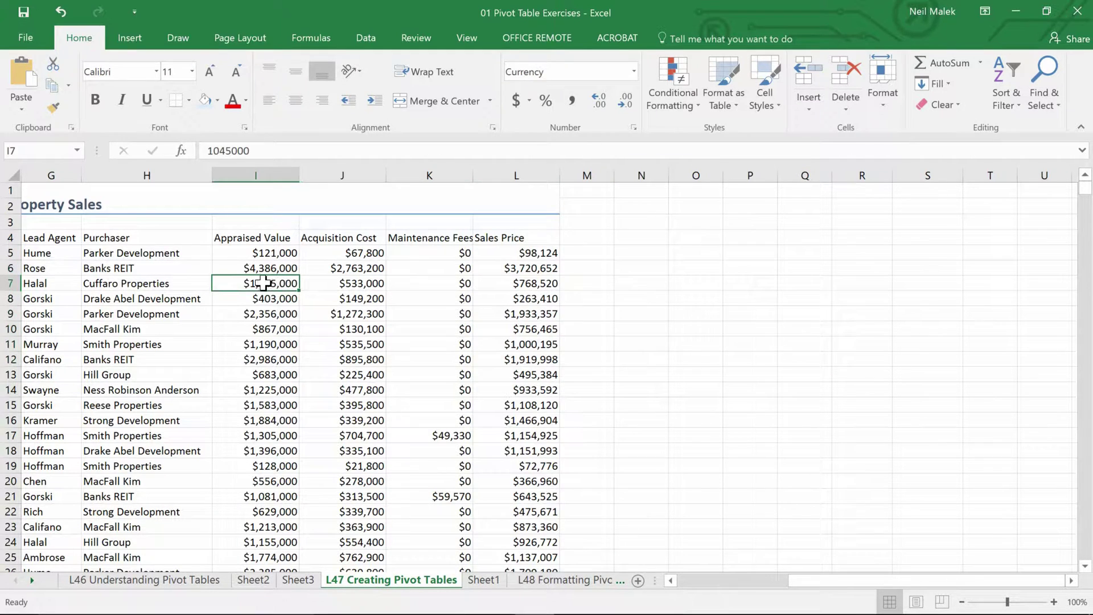
{"action": "left_click", "coordinate": [700, 581]}
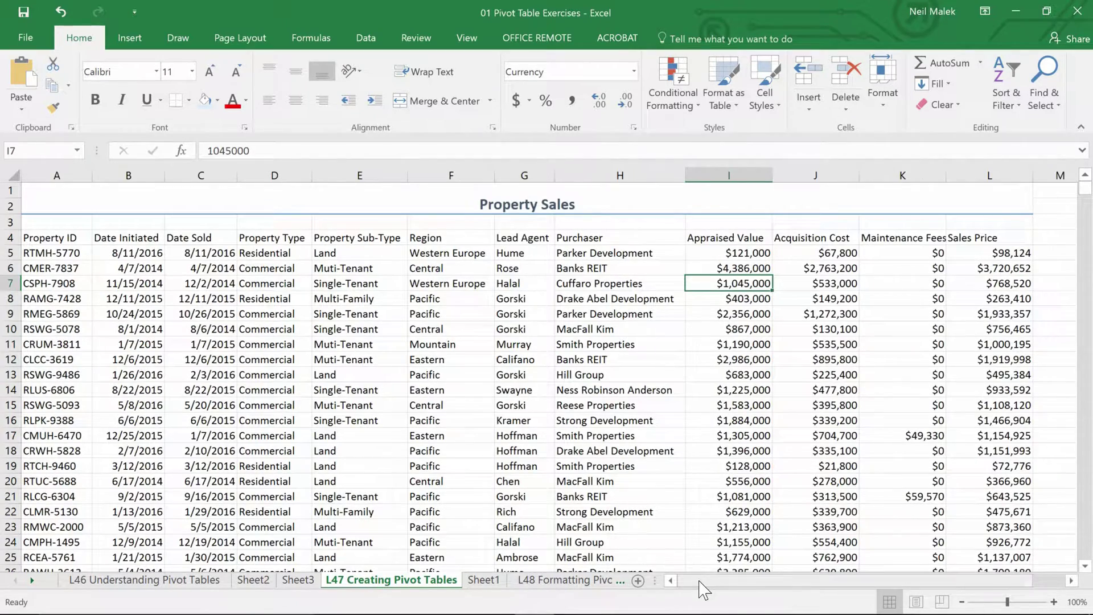
- Copy the Property Type and Property Sub-Type columns from D4 down to the last data row
{"action": "left_click", "coordinate": [280, 240]}
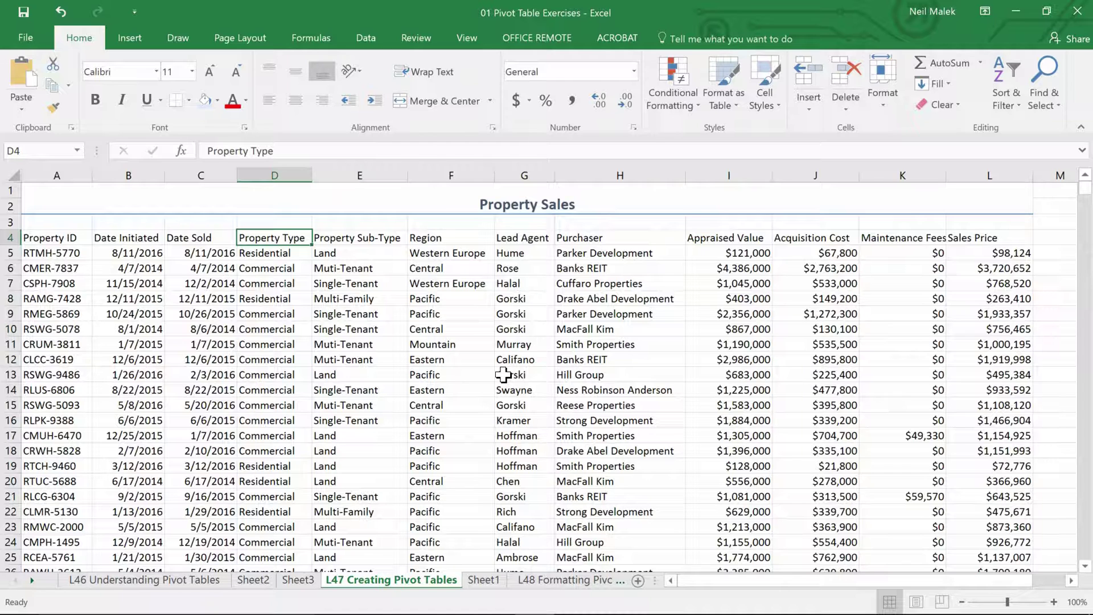
{"action": "key", "text": "shift+Right"}
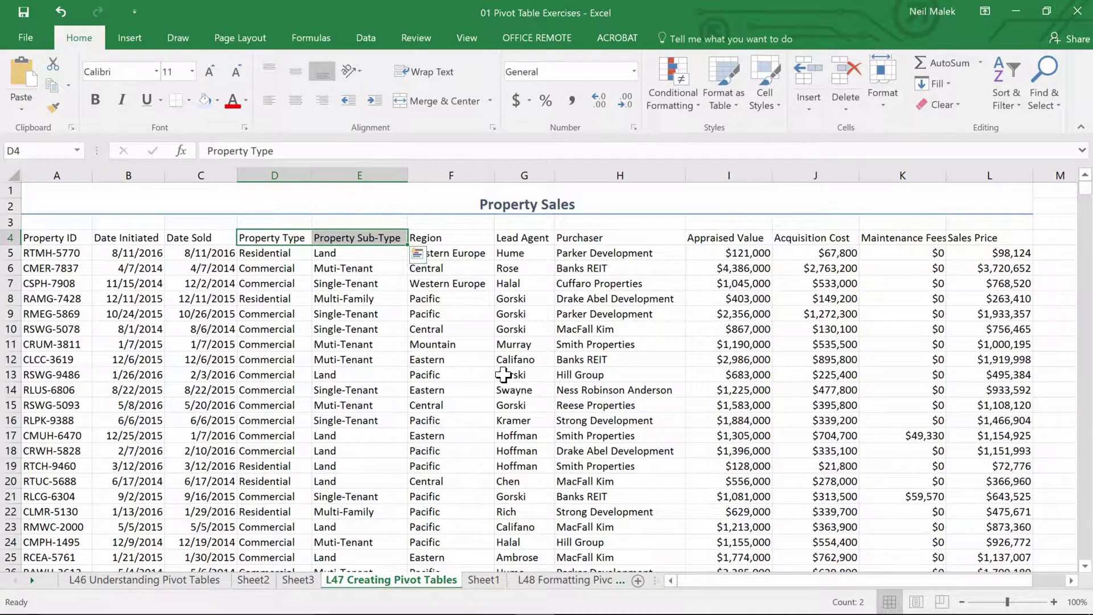
{"action": "key", "text": "ctrl+shift+Down"}
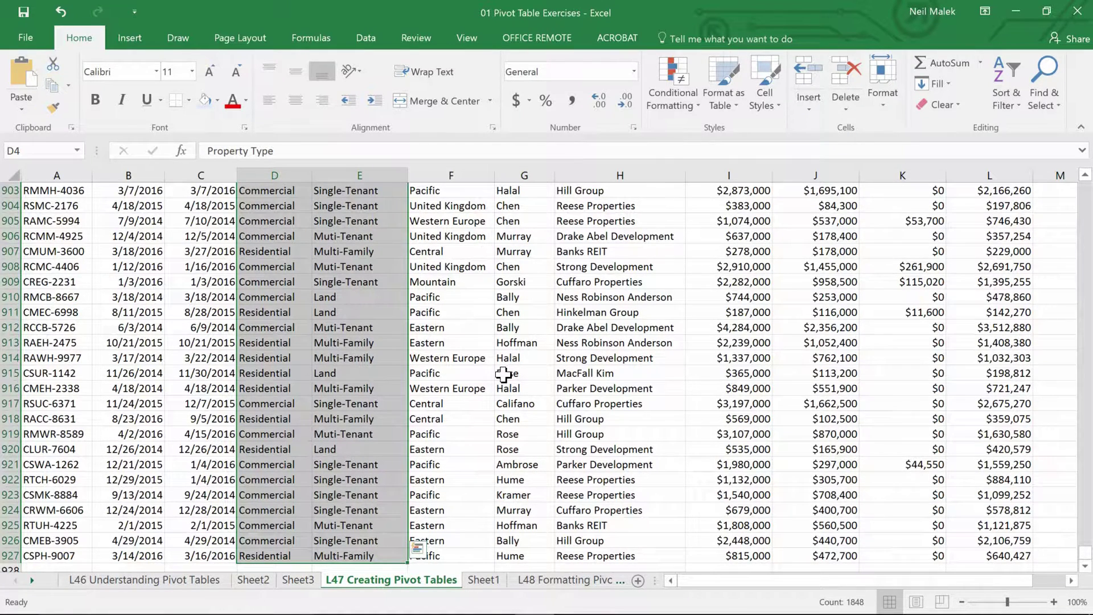
{"action": "key", "text": "ctrl+c"}
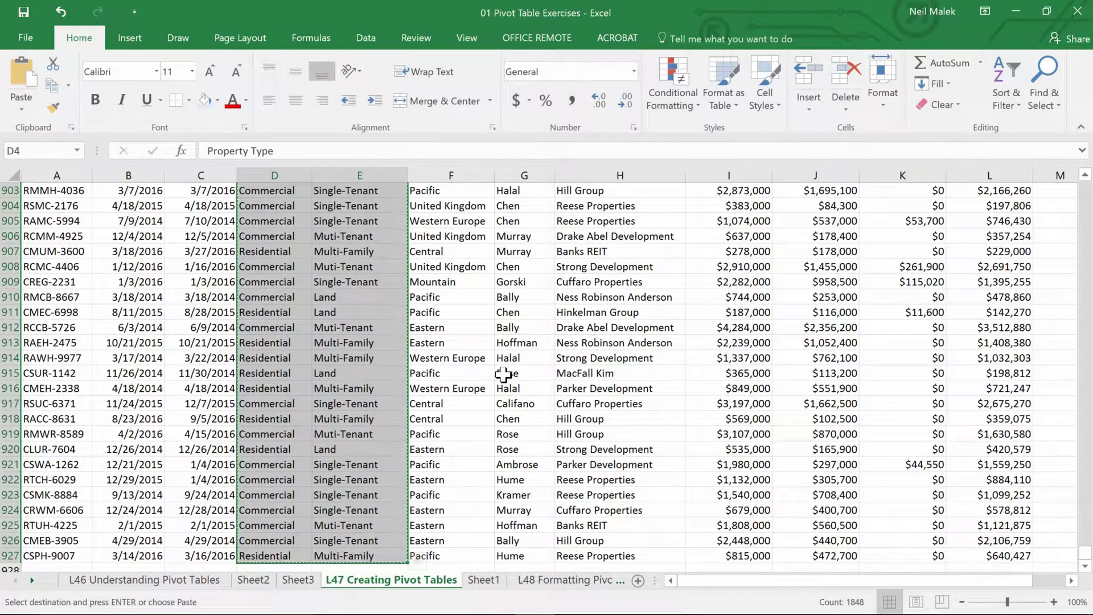
- Paste the two columns at O4 and autofit columns O and P
{"action": "left_click", "coordinate": [1071, 580]}
{"action": "scroll", "coordinate": [1052, 485], "scroll_direction": "right", "scroll_amount": 5}
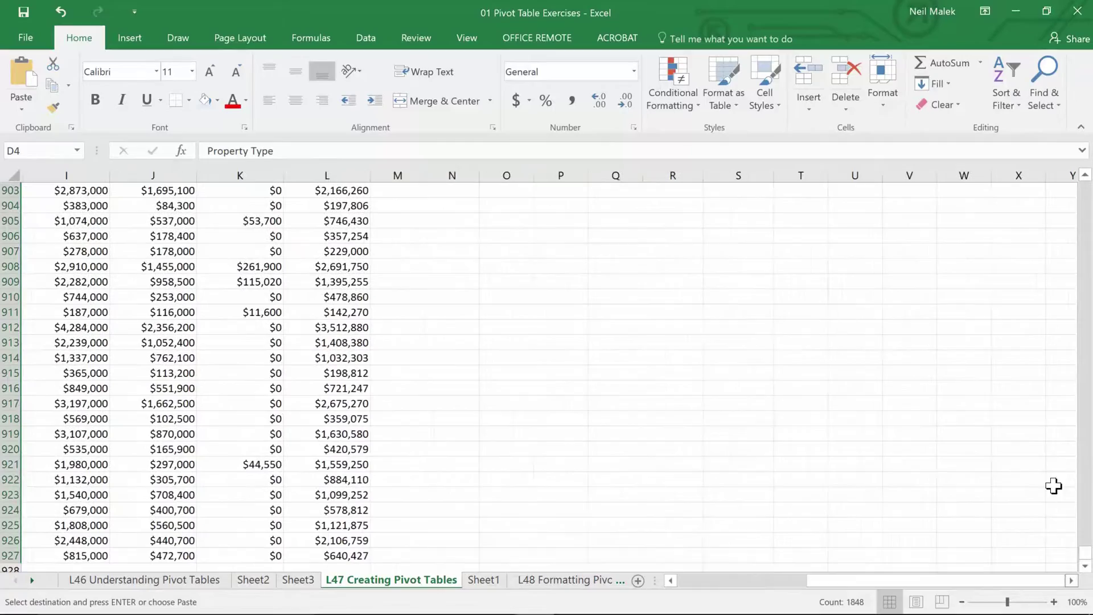
{"action": "left_click", "coordinate": [1086, 189]}
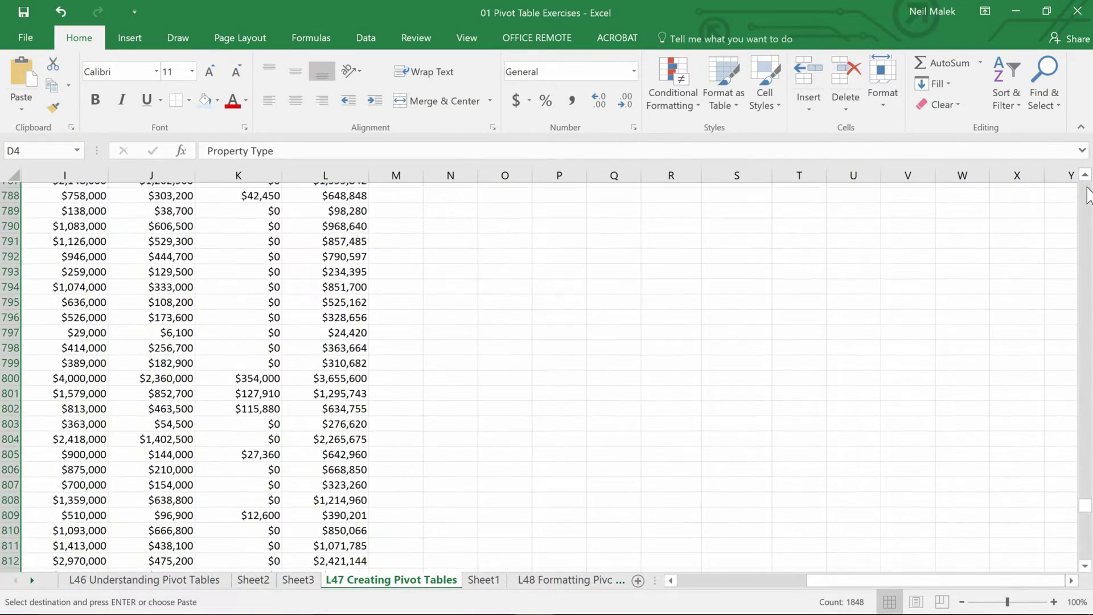
{"action": "left_click_drag", "start_coordinate": [1088, 194], "coordinate": [1087, 194]}
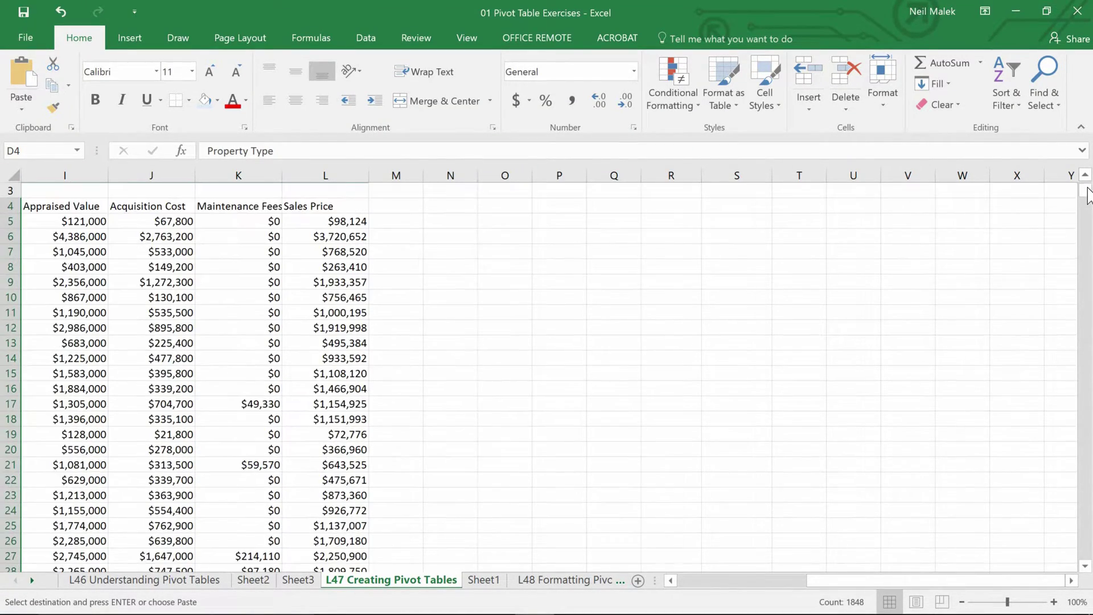
{"action": "left_click", "coordinate": [525, 208]}
{"action": "key", "text": "ctrl+v"}
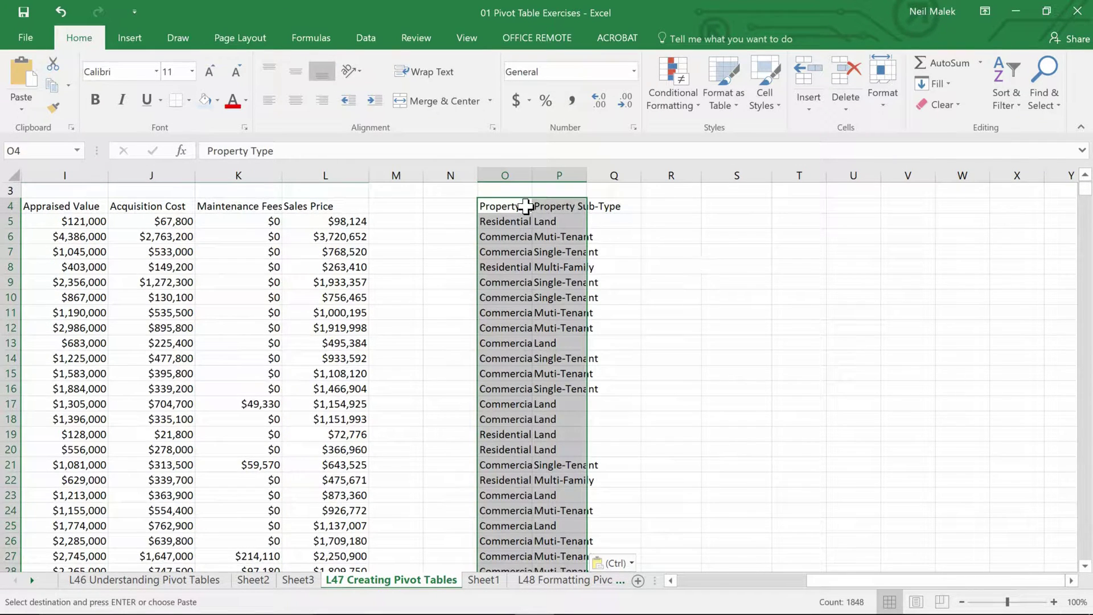
{"action": "double_click", "coordinate": [532, 176]}
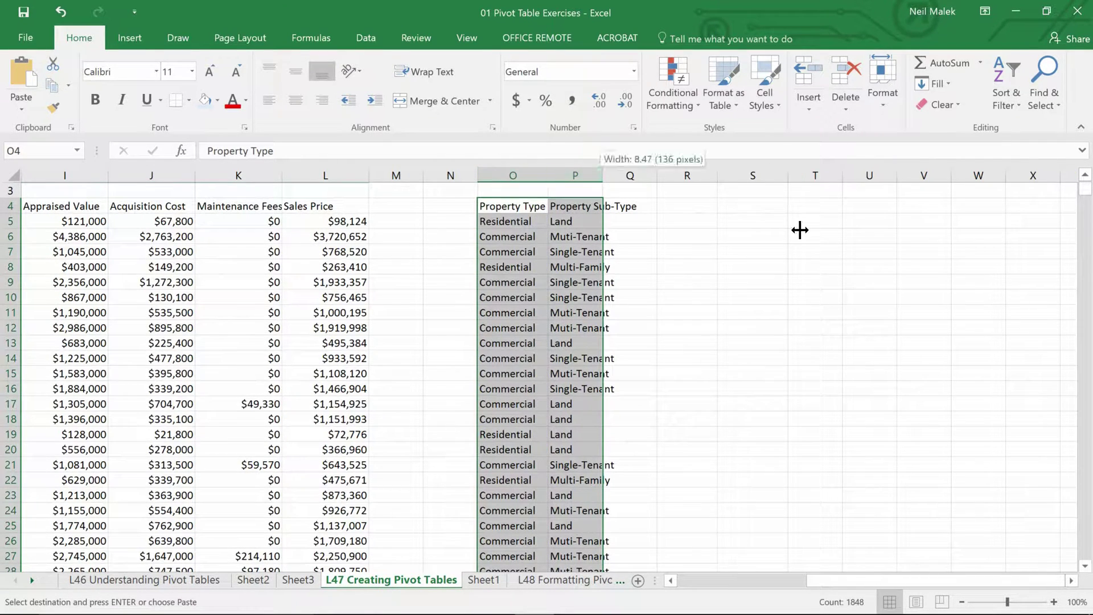
{"action": "double_click", "coordinate": [603, 175]}
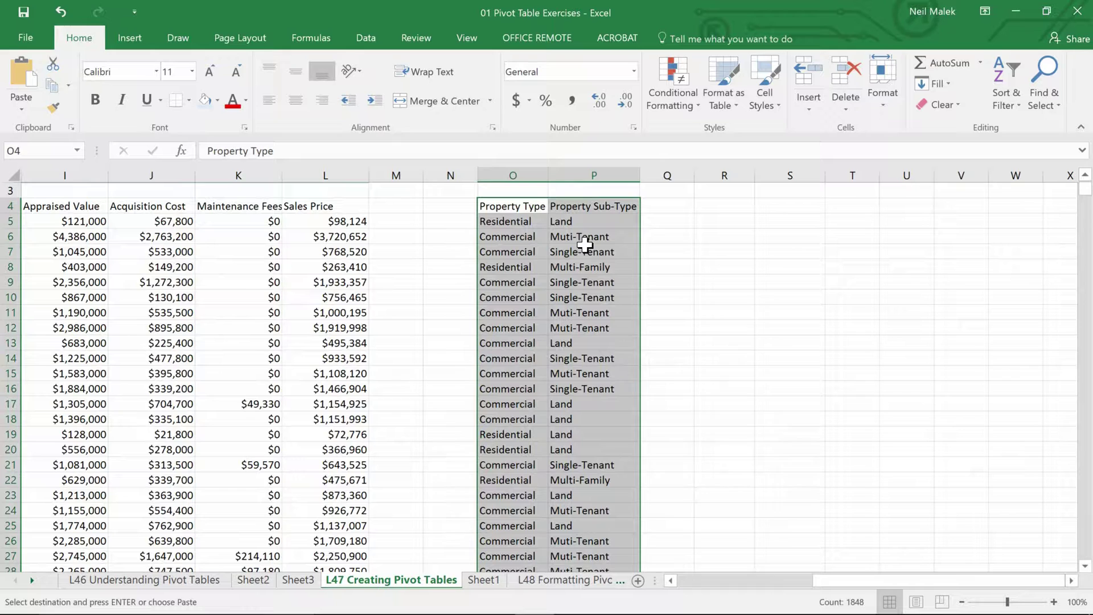
- Remove duplicate type/sub-type combinations from the pasted columns, treating the first row as headers
{"action": "left_click", "coordinate": [359, 36]}
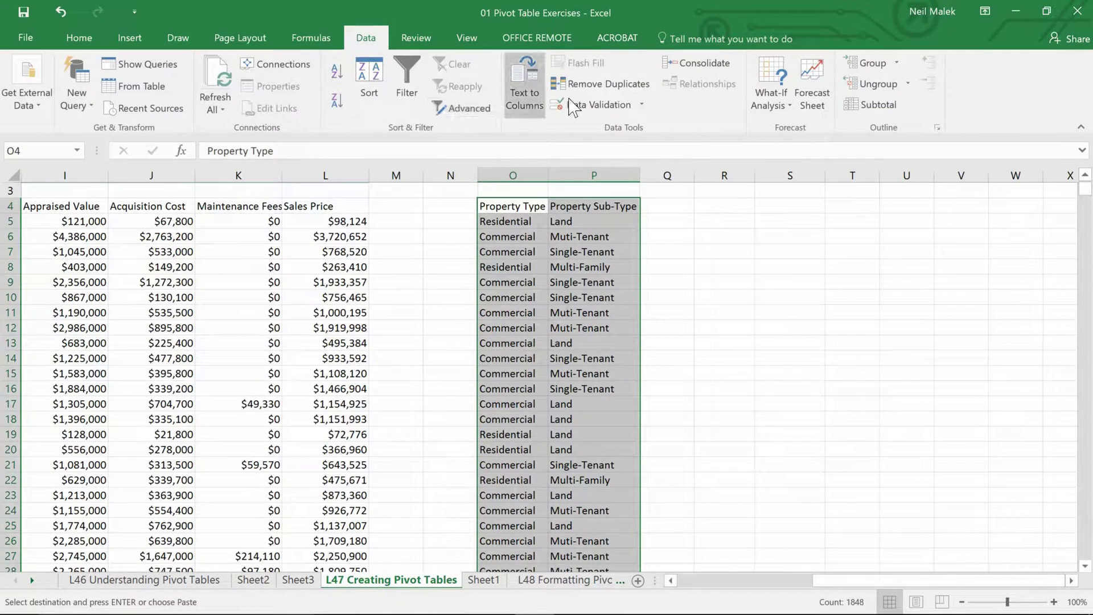
{"action": "left_click", "coordinate": [612, 88]}
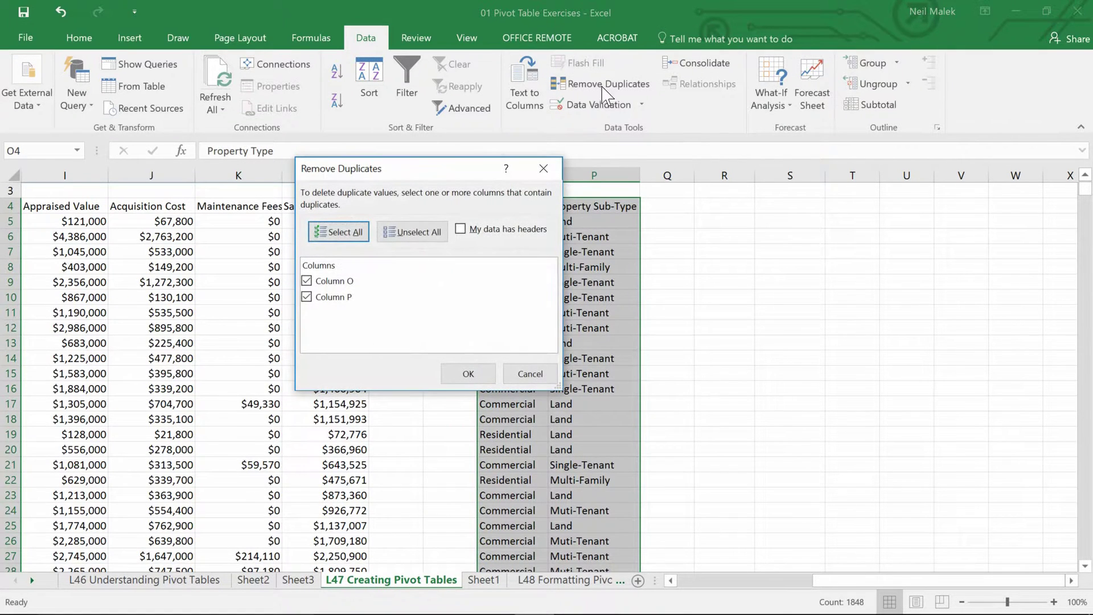
{"action": "left_click", "coordinate": [462, 231]}
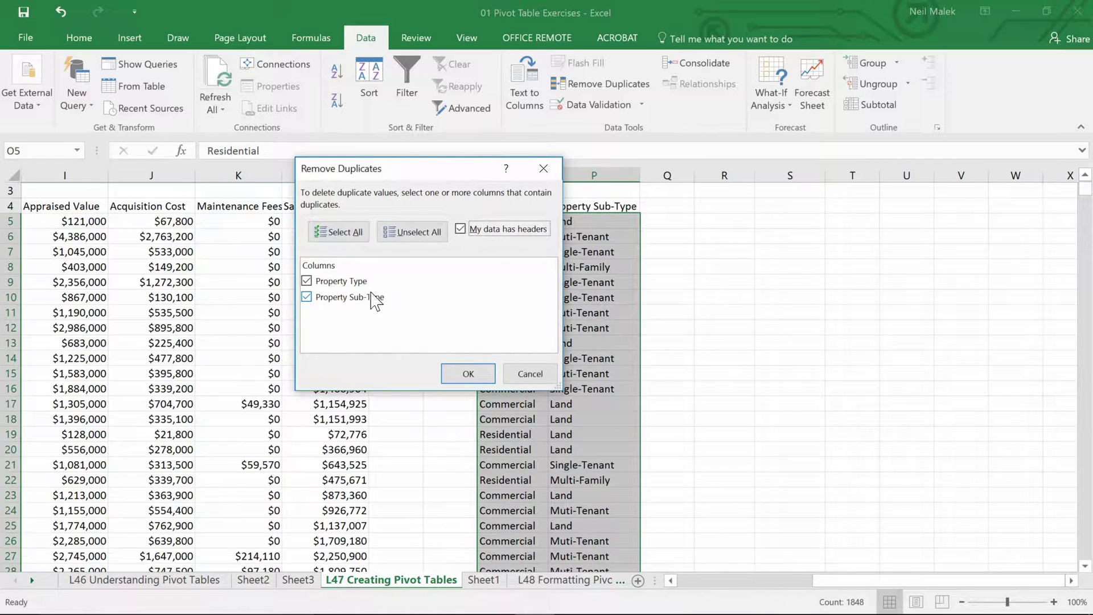
{"action": "left_click_drag", "start_coordinate": [435, 176], "coordinate": [798, 191]}
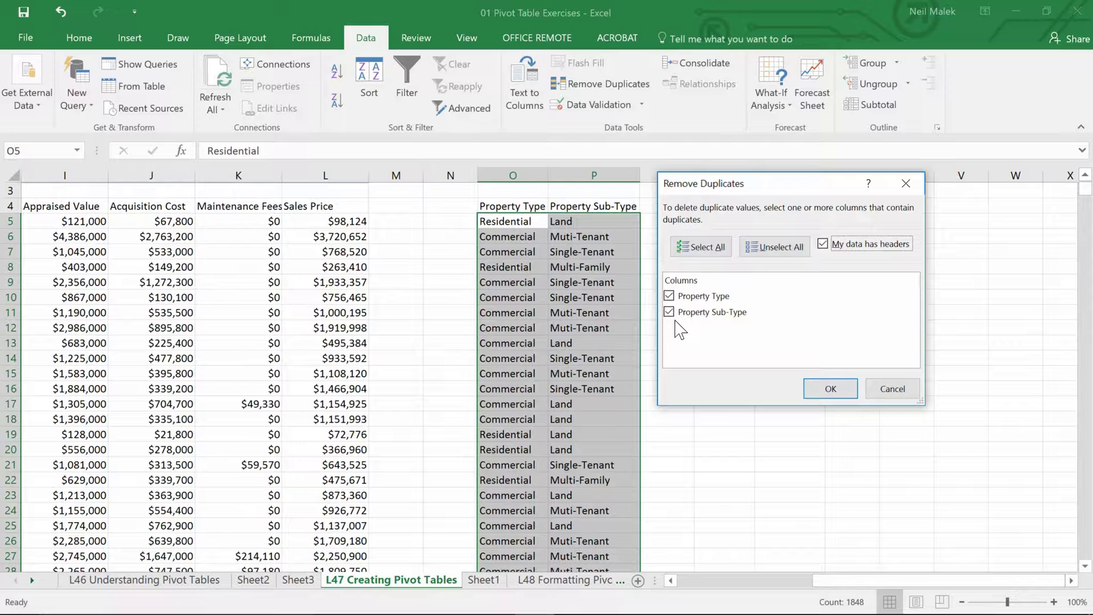
{"action": "left_click", "coordinate": [831, 389]}
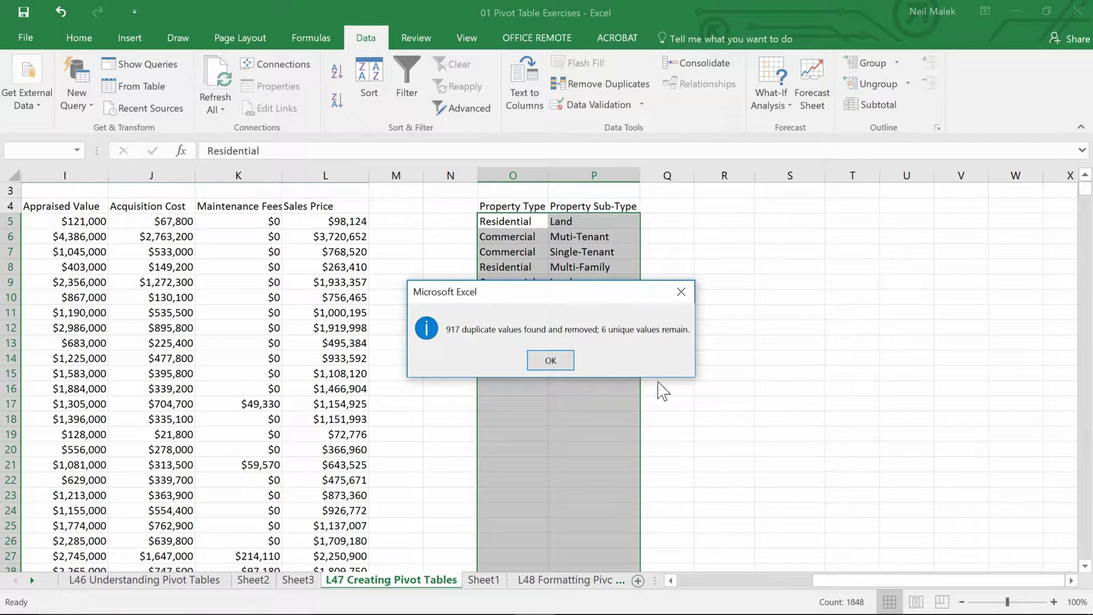
{"action": "left_click", "coordinate": [550, 360]}
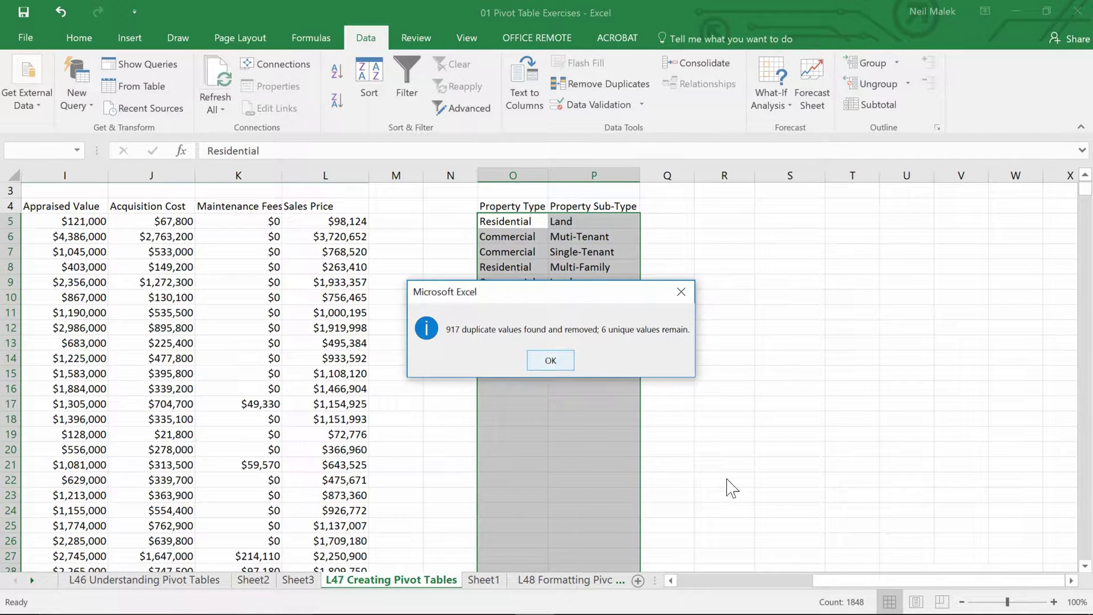
- Review the six unique pairs in rows 5–10 and select the O5:P5 pair
{"action": "left_click", "coordinate": [554, 241]}
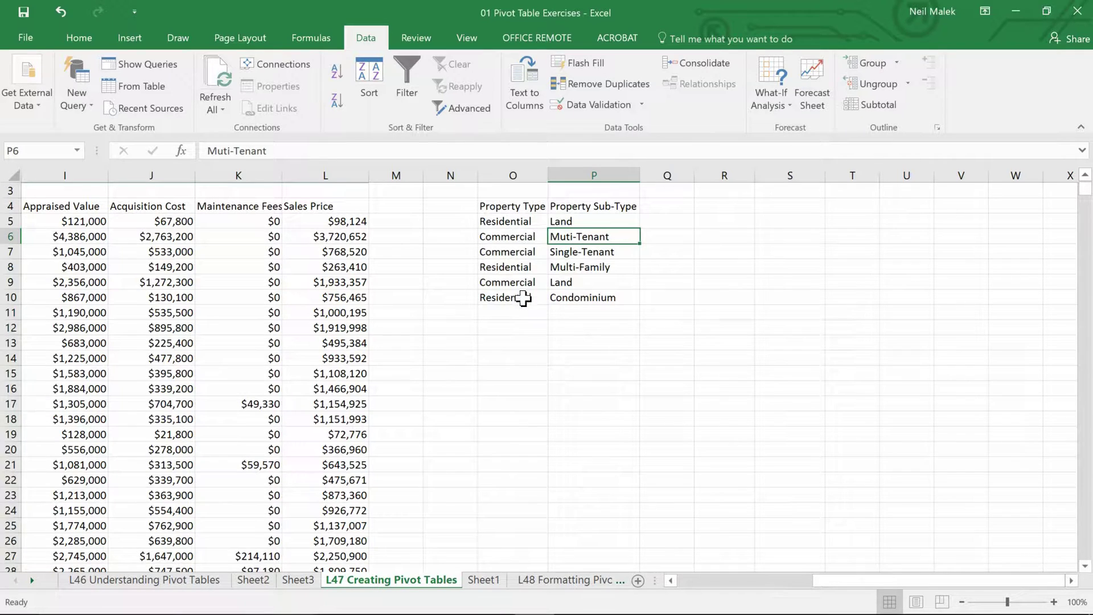
{"action": "left_click", "coordinate": [506, 222]}
{"action": "left_click", "coordinate": [567, 220]}
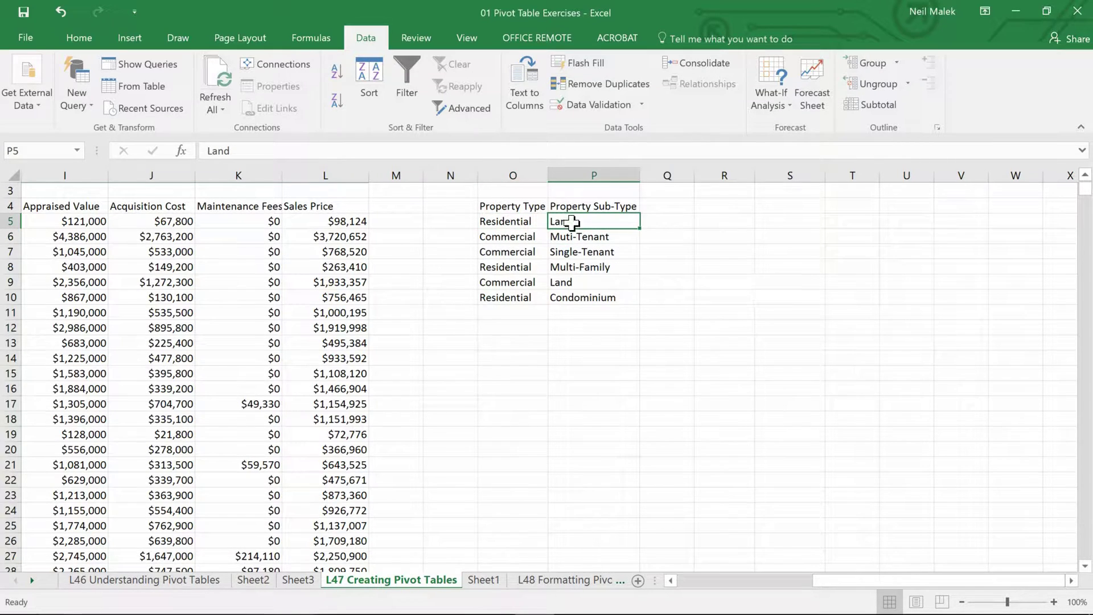
{"action": "left_click", "coordinate": [509, 236]}
{"action": "left_click", "coordinate": [586, 236]}
{"action": "left_click", "coordinate": [520, 254]}
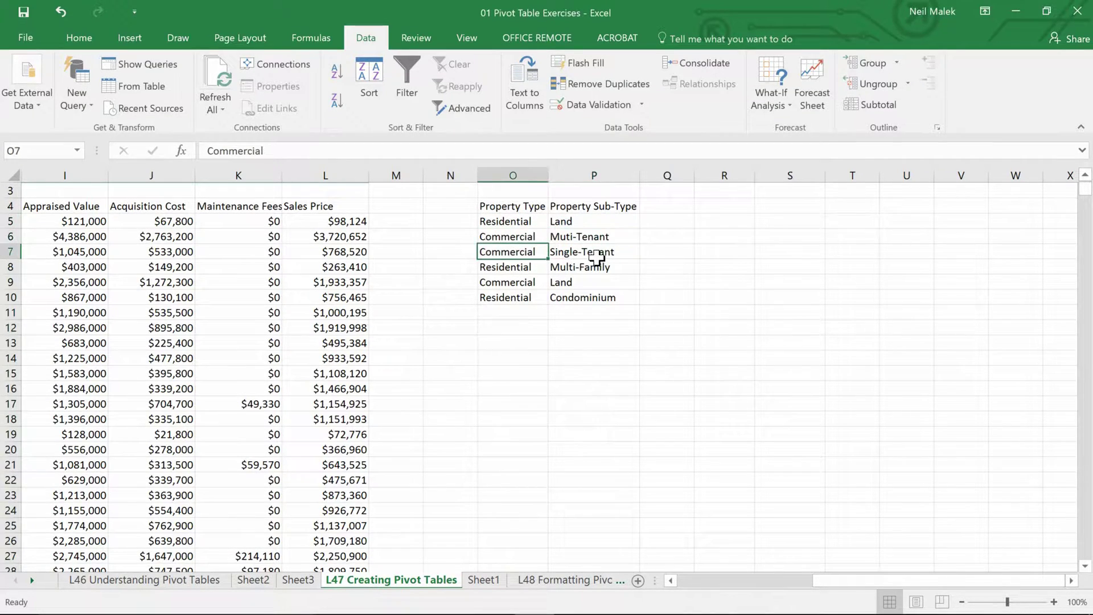
{"action": "left_click", "coordinate": [595, 256]}
{"action": "left_click", "coordinate": [516, 268]}
{"action": "left_click", "coordinate": [586, 268]}
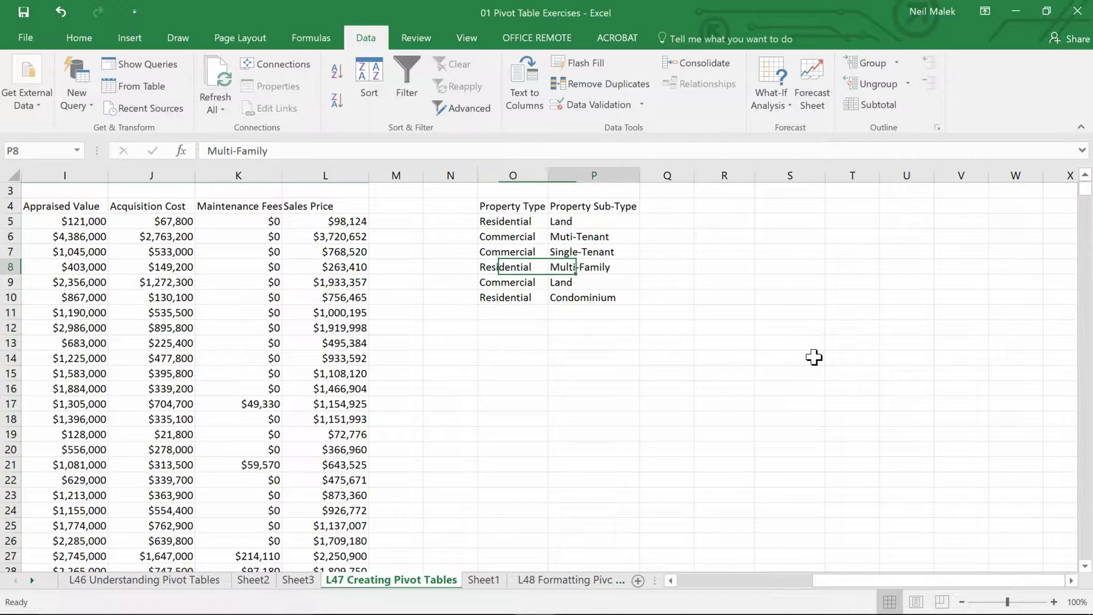
{"action": "left_click", "coordinate": [524, 283]}
{"action": "left_click", "coordinate": [587, 283]}
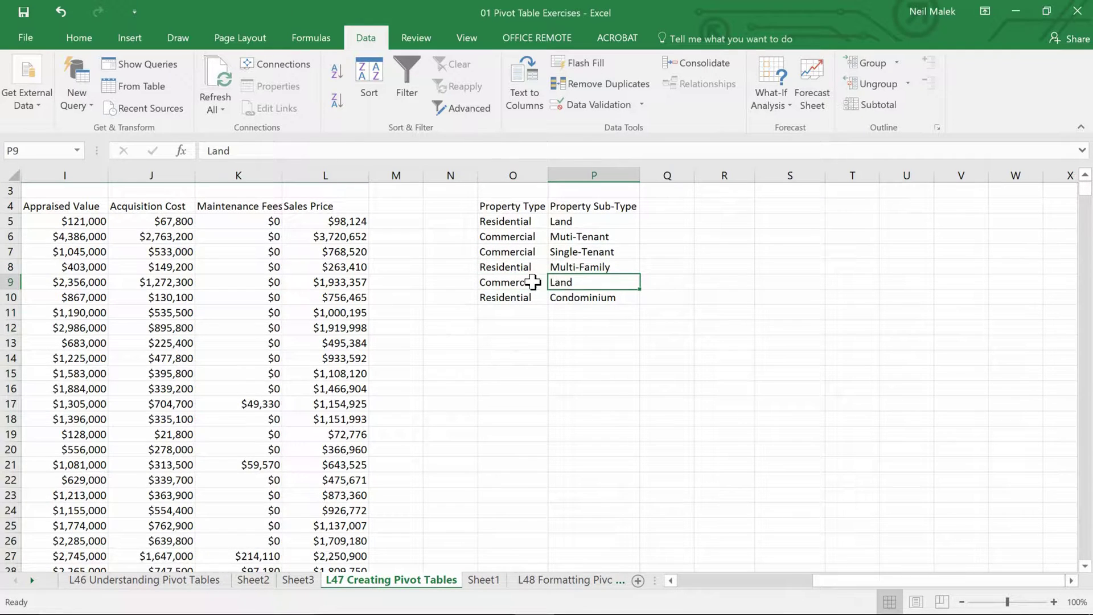
{"action": "left_click_drag", "start_coordinate": [533, 282], "coordinate": [587, 268]}
{"action": "left_click_drag", "start_coordinate": [586, 221], "coordinate": [507, 221]}
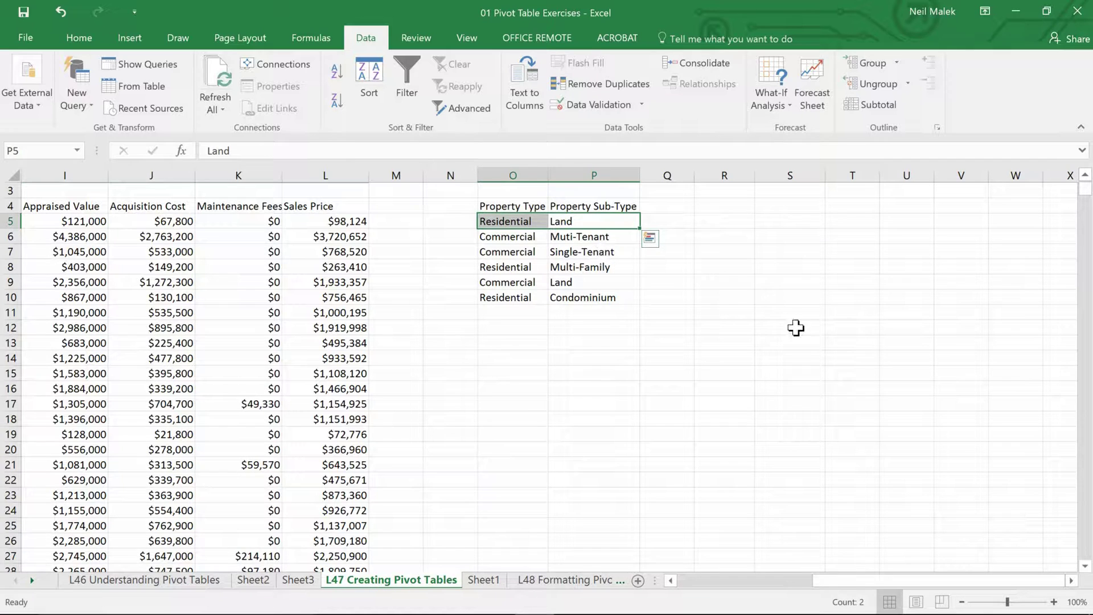
- Enter the heading 'Total Sales' in cell Q4
{"action": "left_click", "coordinate": [596, 250]}
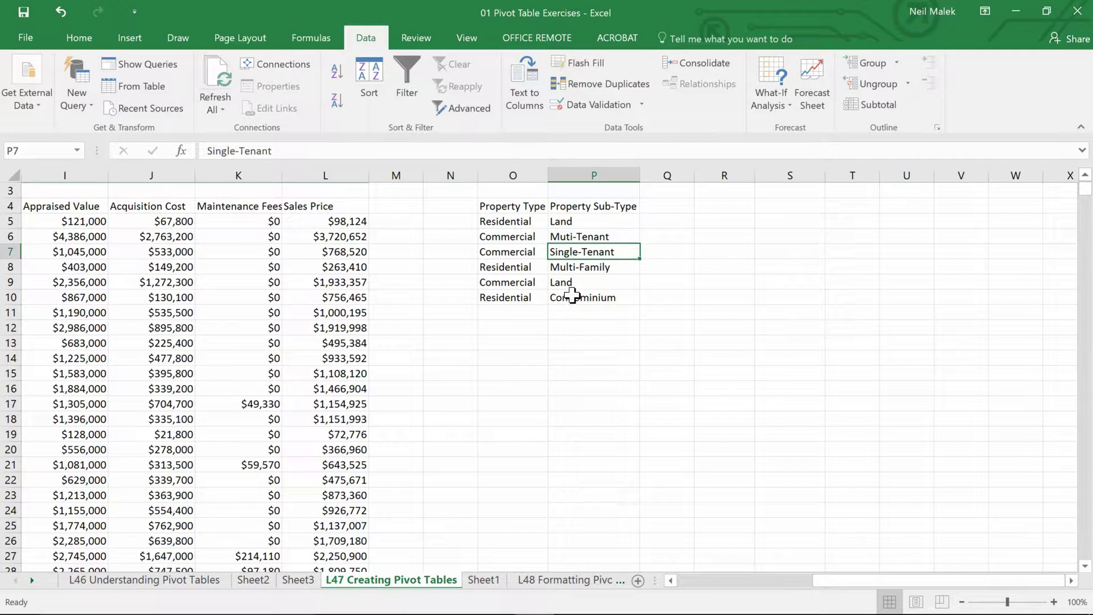
{"action": "left_click", "coordinate": [668, 207]}
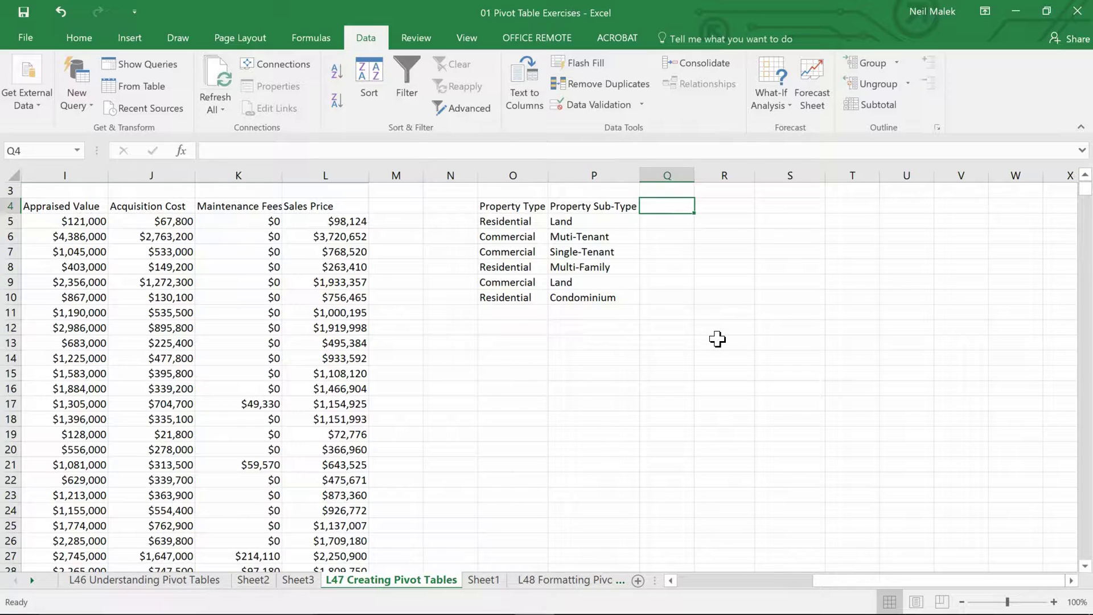
{"action": "type", "text": "Total S"}
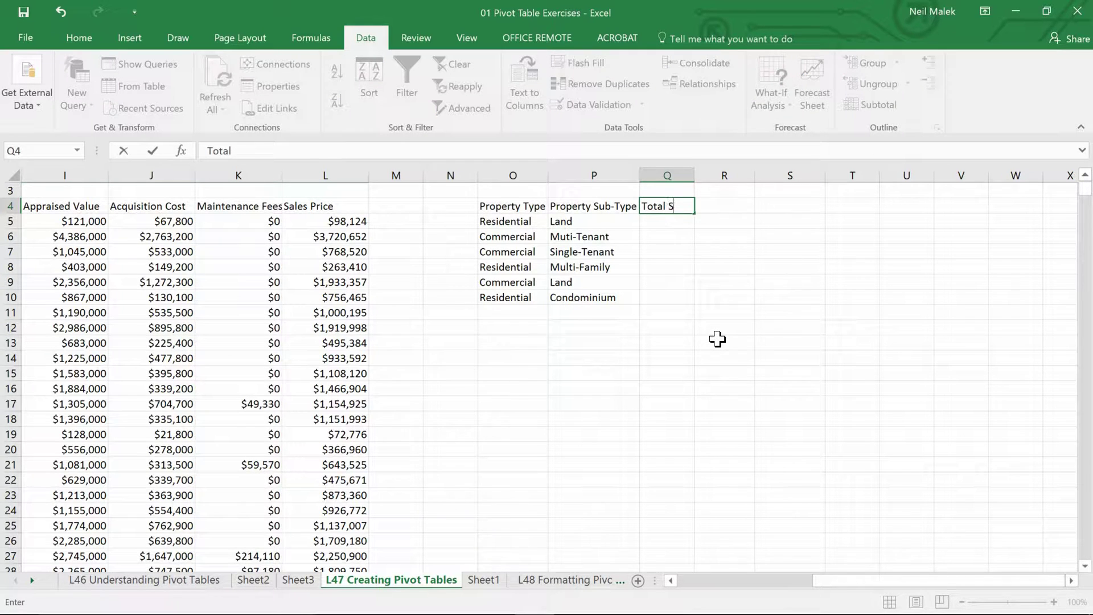
{"action": "type", "text": "ales"}
{"action": "key", "text": "Return"}
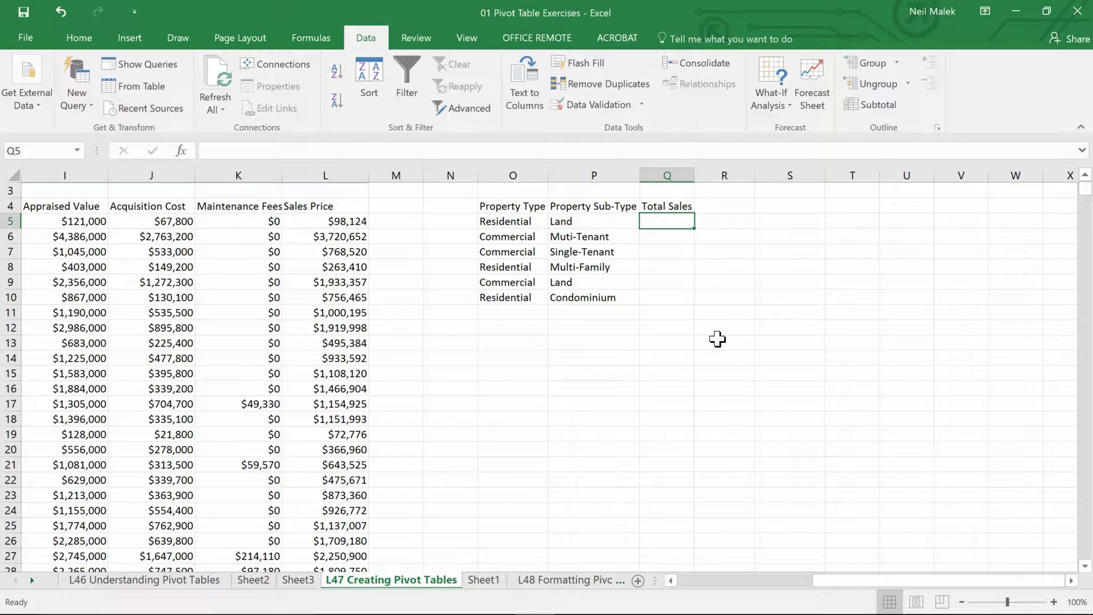
- Insert SUMIFS into cell Q5 from the Math & Trig function list
{"action": "left_click", "coordinate": [305, 39]}
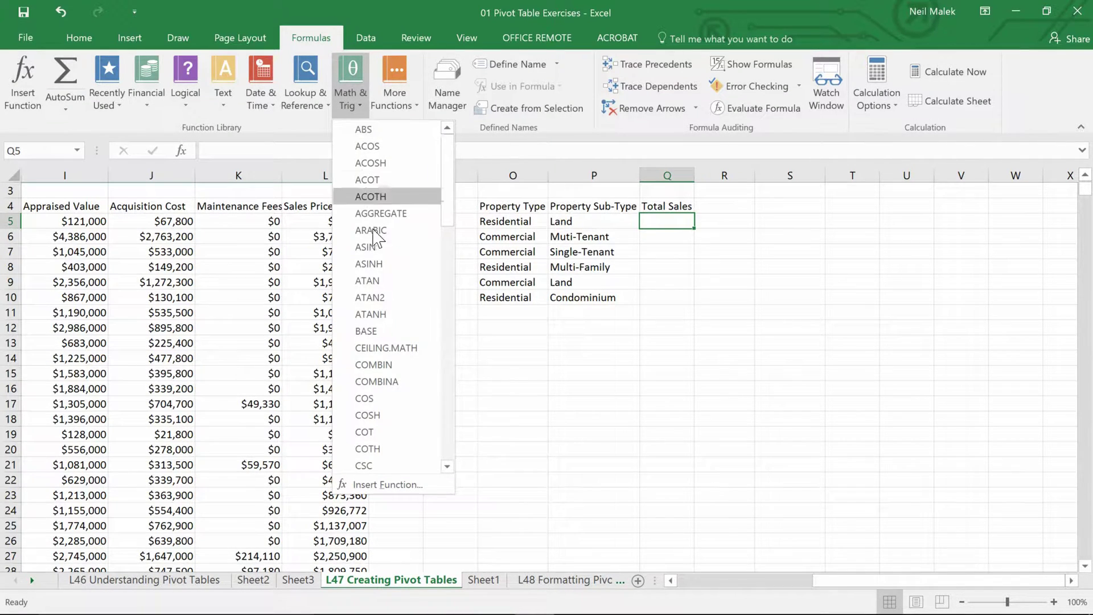
{"action": "scroll", "coordinate": [375, 245], "scroll_direction": "down", "scroll_amount": 10}
{"action": "scroll", "coordinate": [380, 261], "scroll_direction": "down", "scroll_amount": 7}
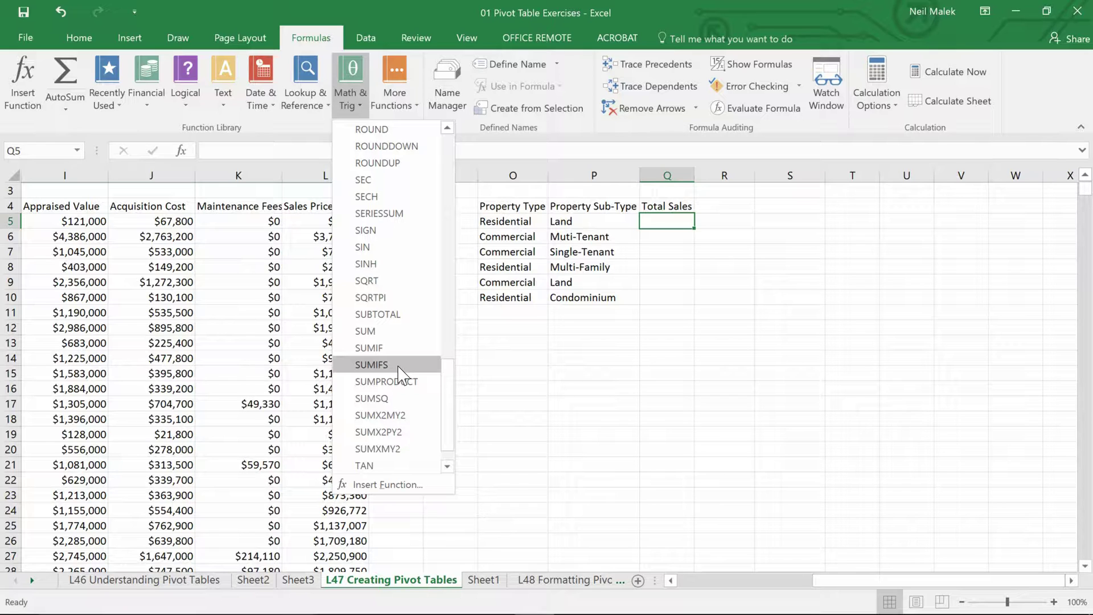
{"action": "left_click", "coordinate": [399, 365]}
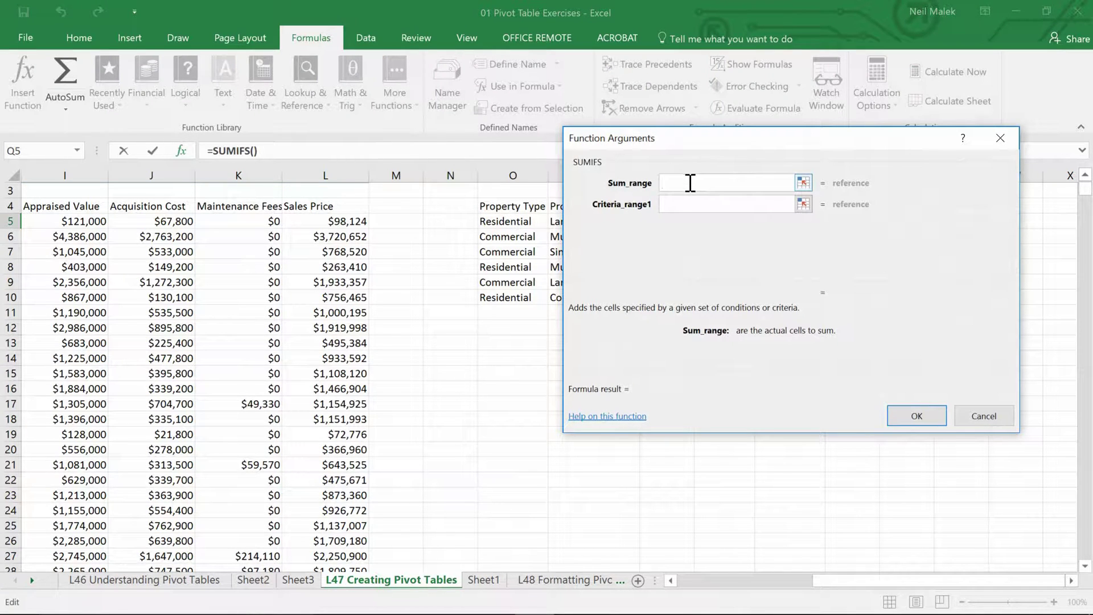
- Fill Sum_range with L5 down to L927 and make it absolute as $L$5:$L$927
{"action": "left_click", "coordinate": [348, 221]}
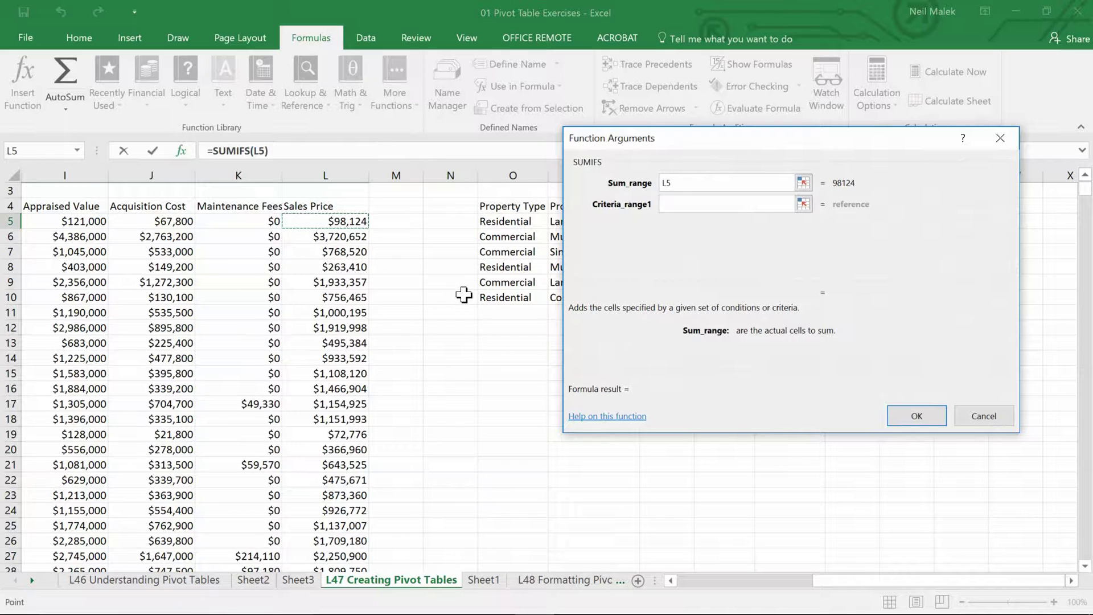
{"action": "key", "text": "ctrl+shift+Down"}
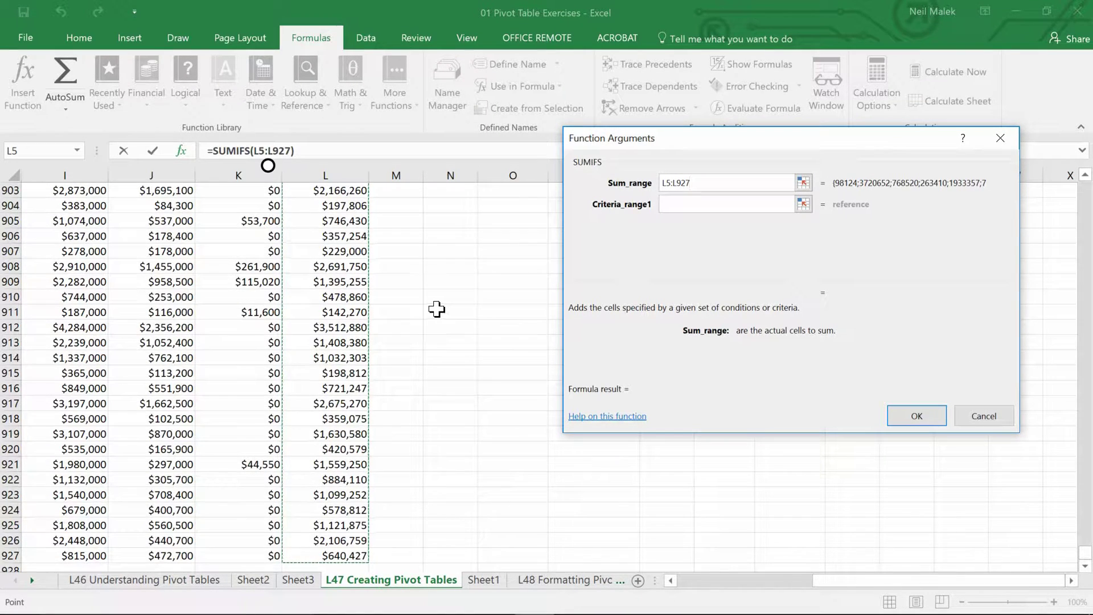
{"action": "scroll", "coordinate": [437, 309], "scroll_direction": "up", "scroll_amount": 8}
{"action": "scroll", "coordinate": [437, 309], "scroll_direction": "up", "scroll_amount": 20}
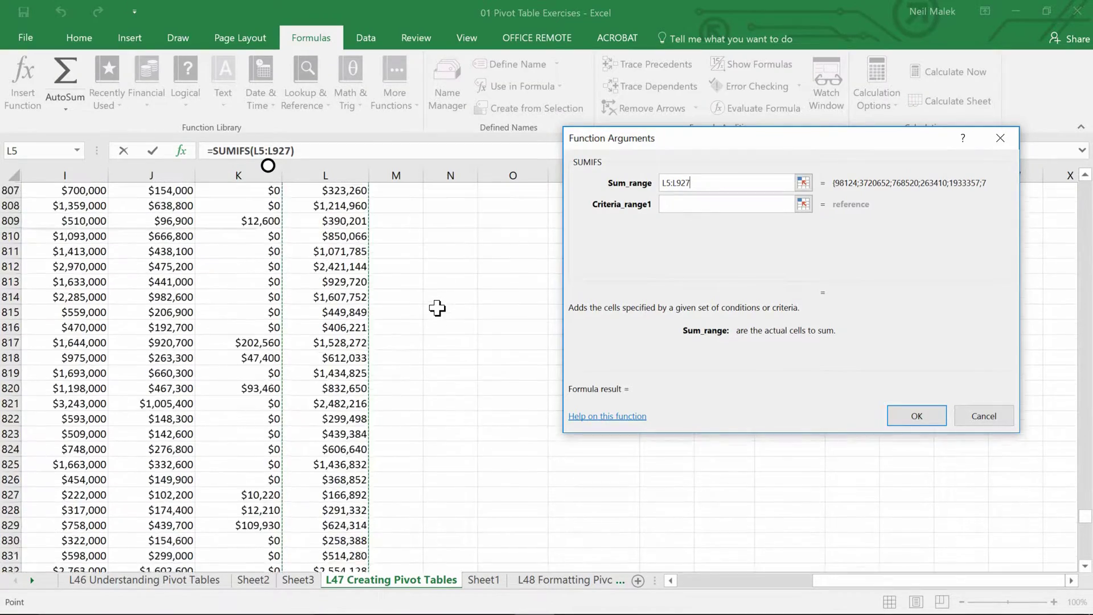
{"action": "scroll", "coordinate": [437, 308], "scroll_direction": "up", "scroll_amount": 20}
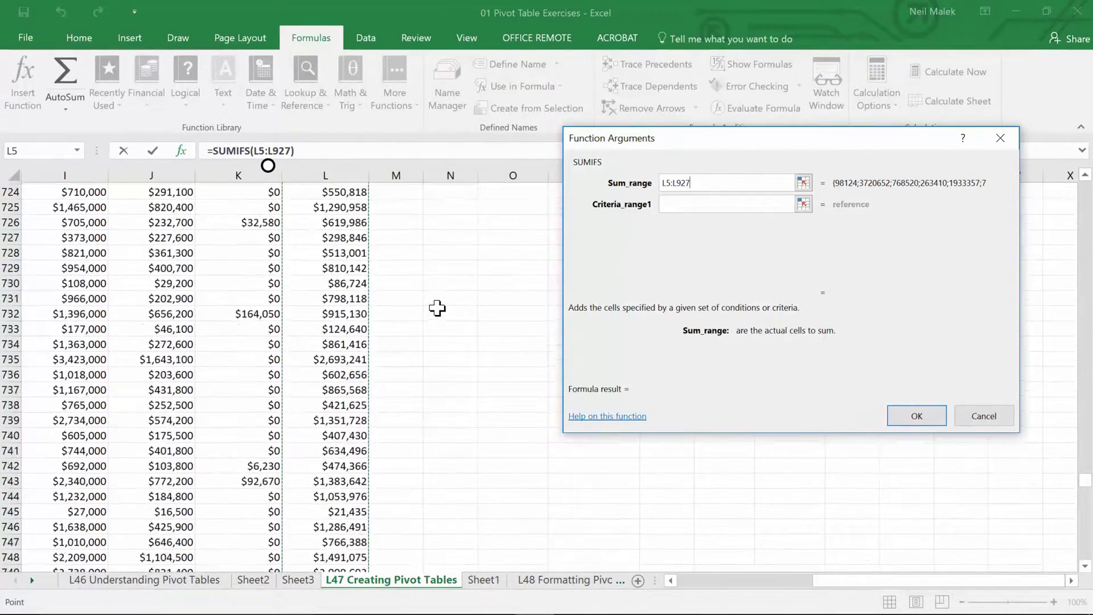
{"action": "scroll", "coordinate": [437, 308], "scroll_direction": "up", "scroll_amount": 6}
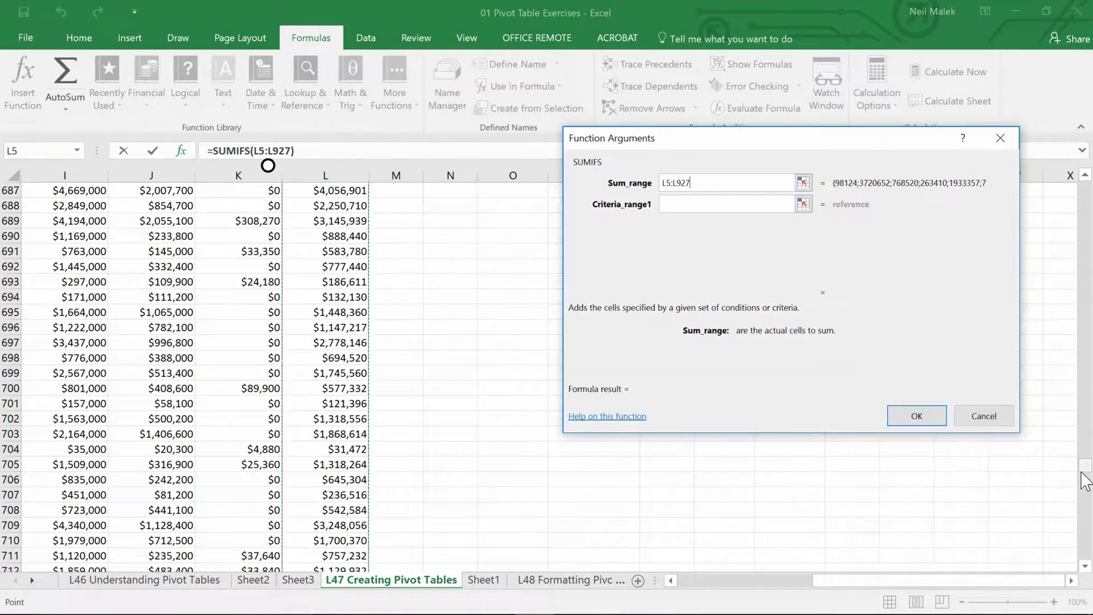
{"action": "left_click_drag", "start_coordinate": [1085, 473], "coordinate": [1085, 188]}
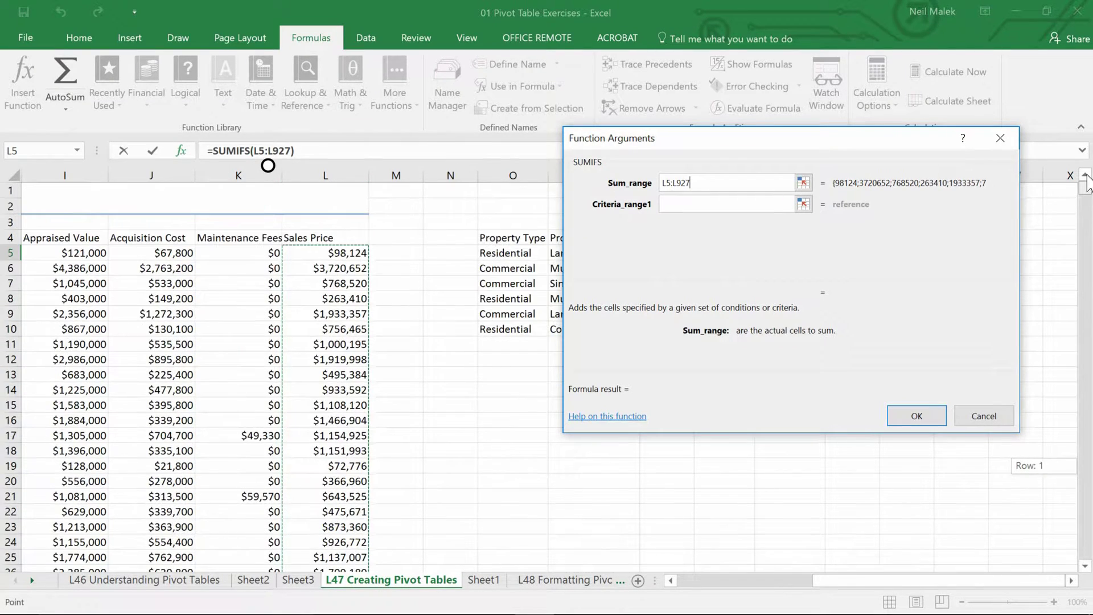
{"action": "left_click_drag", "start_coordinate": [780, 152], "coordinate": [199, 181]}
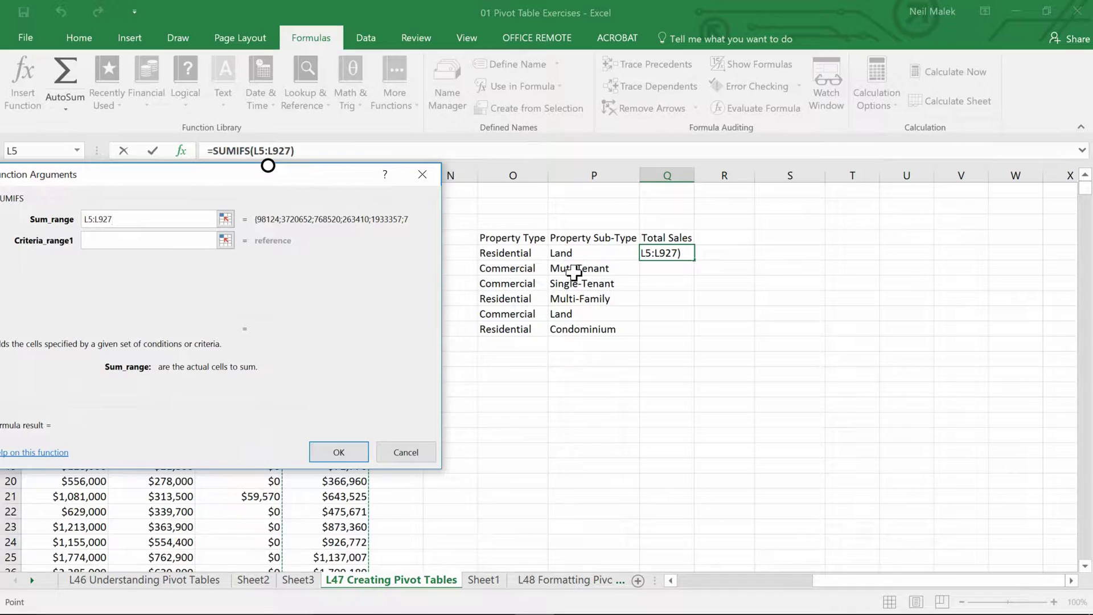
{"action": "left_click_drag", "start_coordinate": [188, 181], "coordinate": [695, 185]}
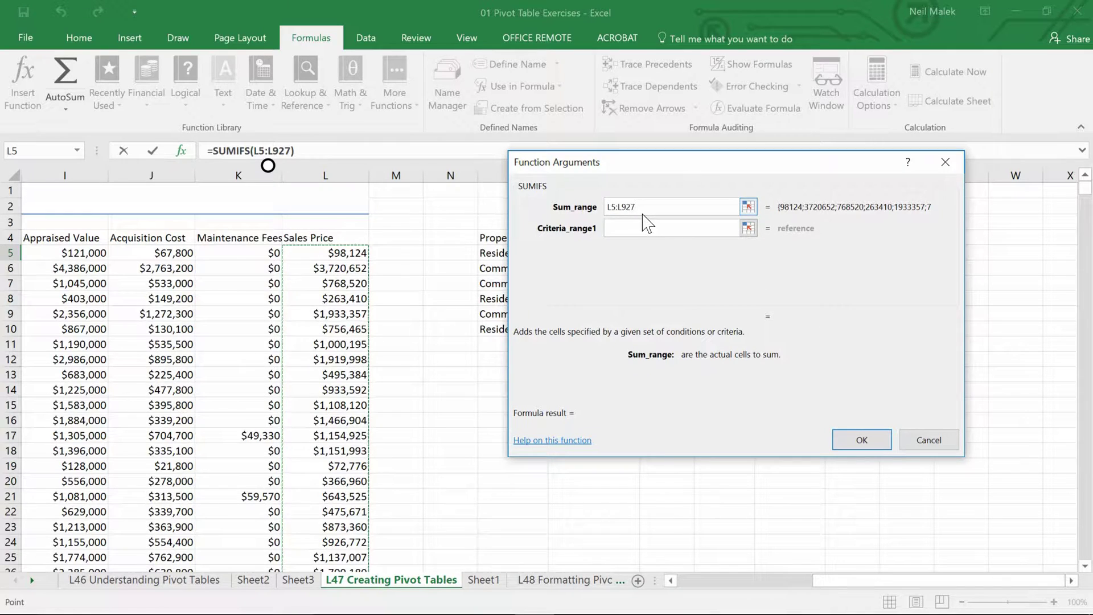
{"action": "key", "text": "F4"}
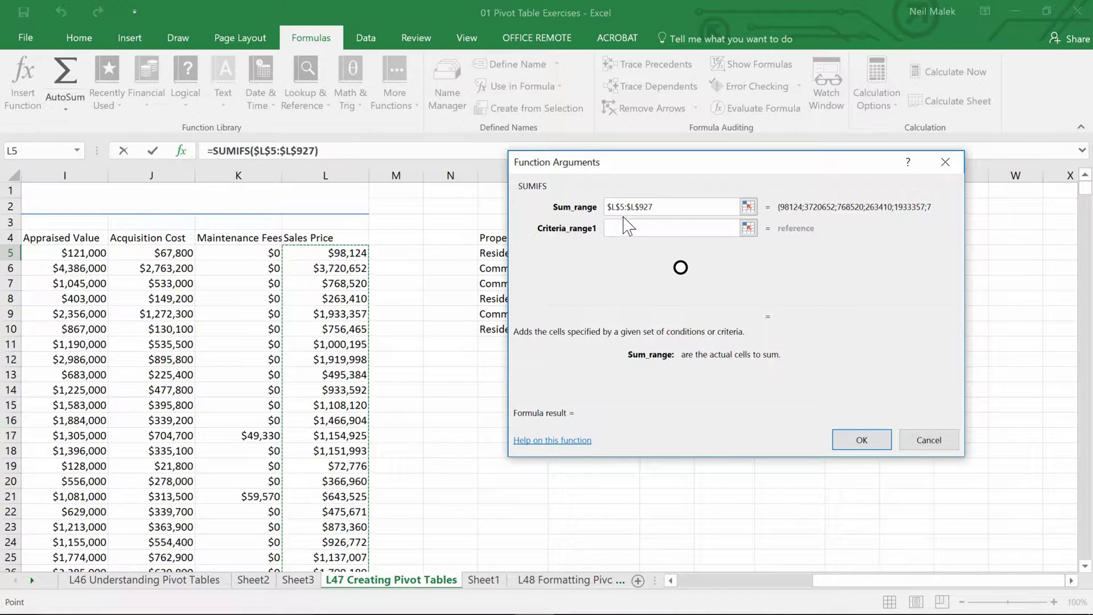
- Fill Criteria_range1 with the Property Type cells D5:D927, made absolute with F4
{"action": "left_click", "coordinate": [651, 229]}
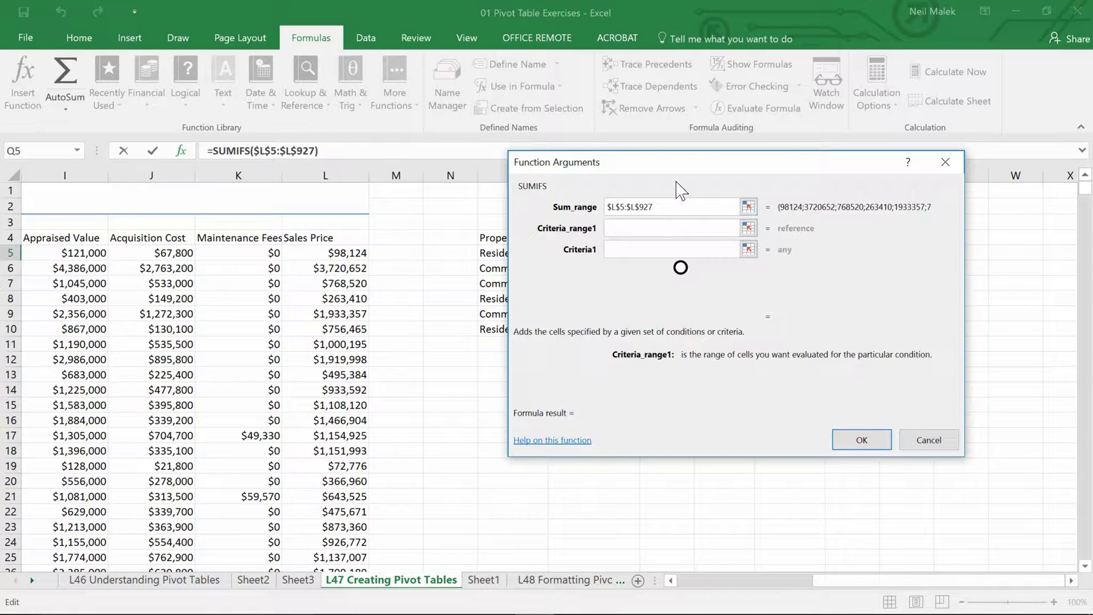
{"action": "left_click_drag", "start_coordinate": [677, 182], "coordinate": [770, 172]}
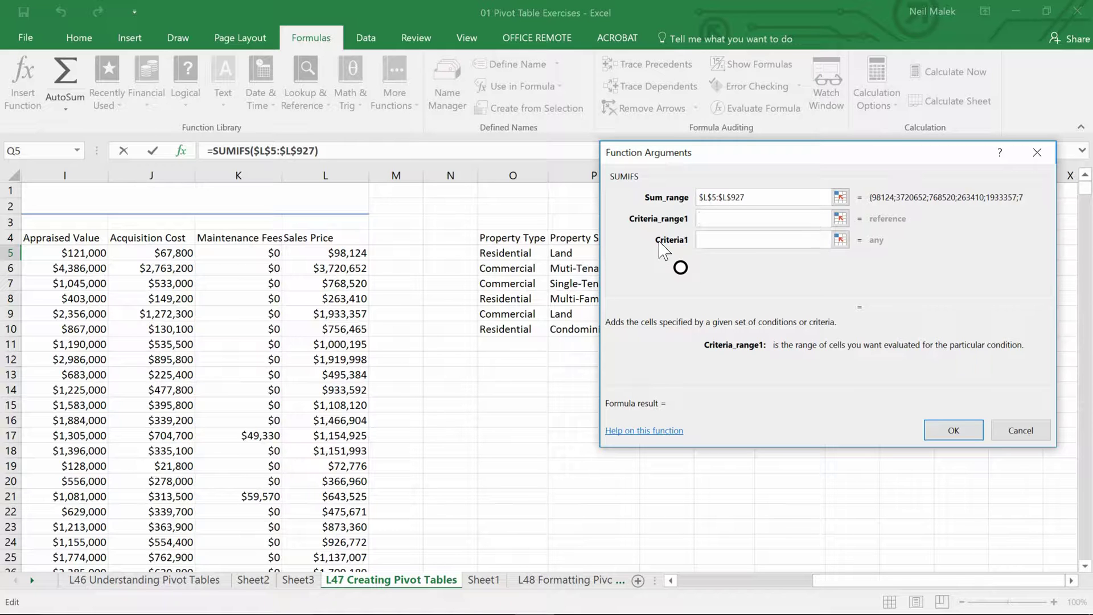
{"action": "left_click_drag", "start_coordinate": [763, 581], "coordinate": [319, 165]}
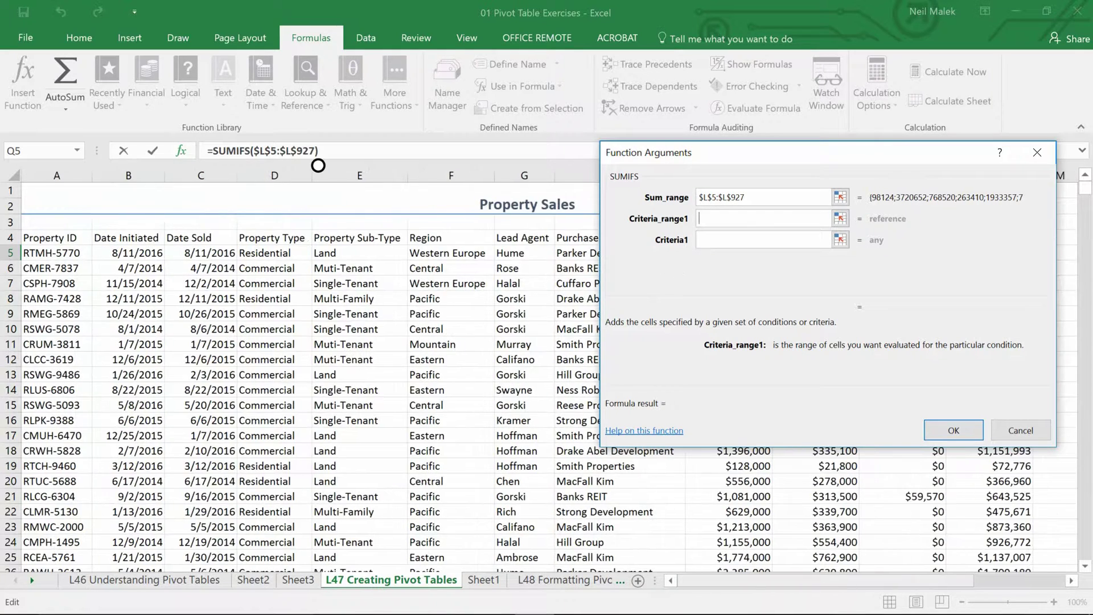
{"action": "left_click", "coordinate": [274, 257]}
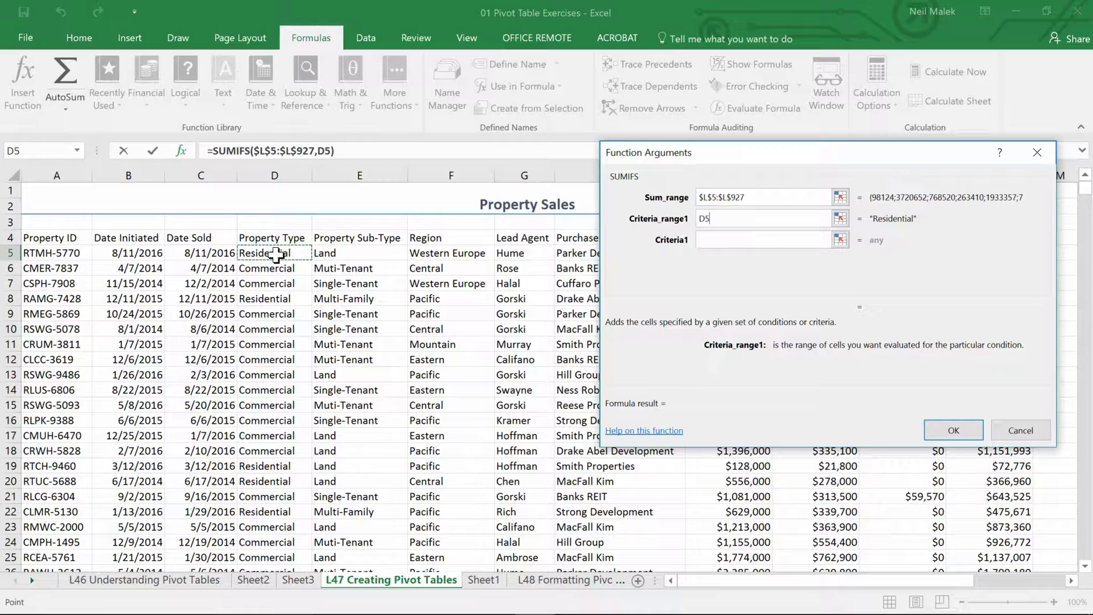
{"action": "key", "text": "ctrl+shift+Down"}
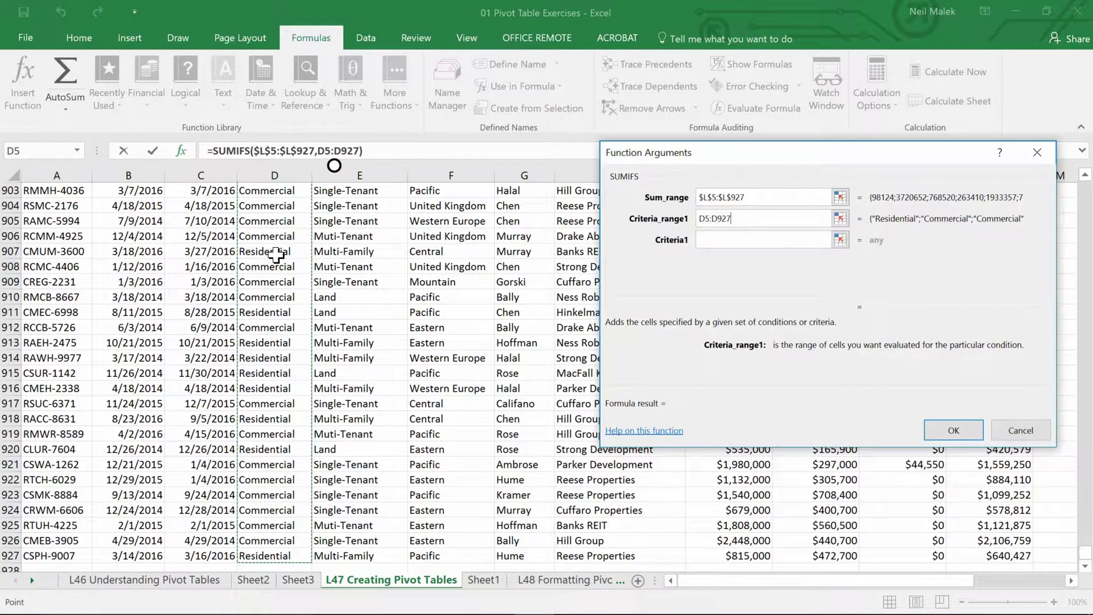
{"action": "key", "text": "F4"}
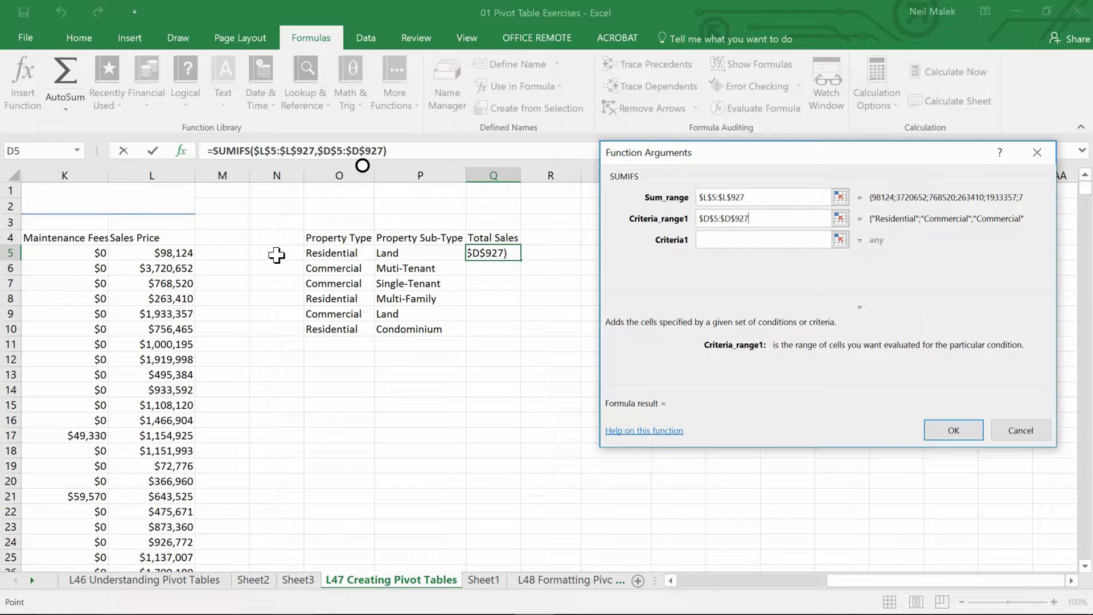
- Set Criteria1 to cell O5 (Residential), previewing a result of 149315975
{"action": "left_click", "coordinate": [722, 240]}
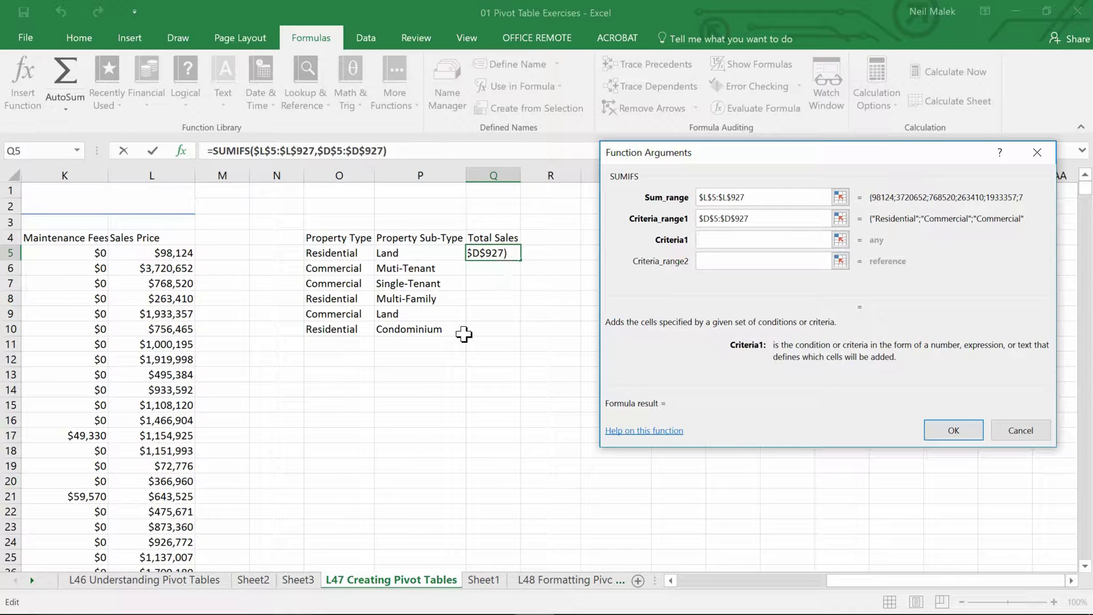
{"action": "left_click", "coordinate": [339, 252]}
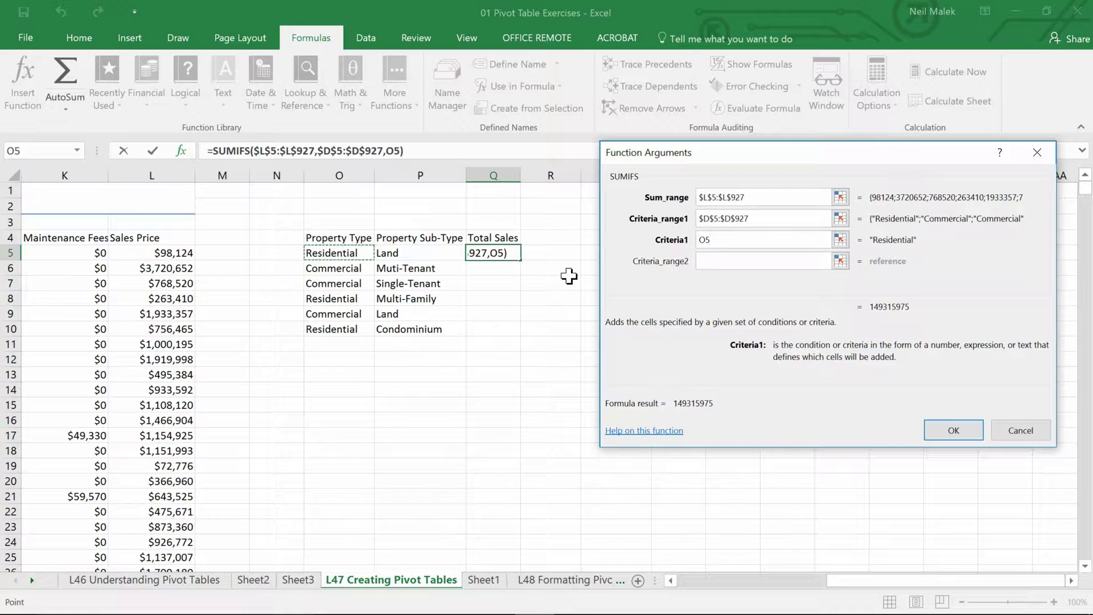
{"action": "left_click", "coordinate": [727, 263]}
{"action": "left_click", "coordinate": [712, 262]}
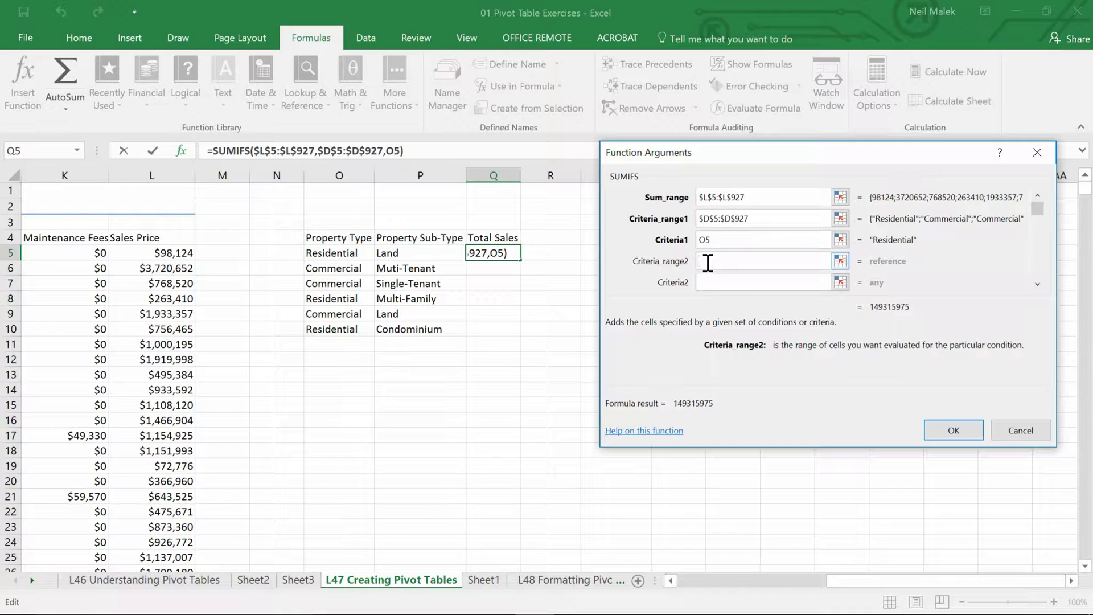
- Set Criteria_range2 to $E$5:$E$927 and Criteria2 to P5, then confirm to get 20039029
{"action": "left_click", "coordinate": [724, 581]}
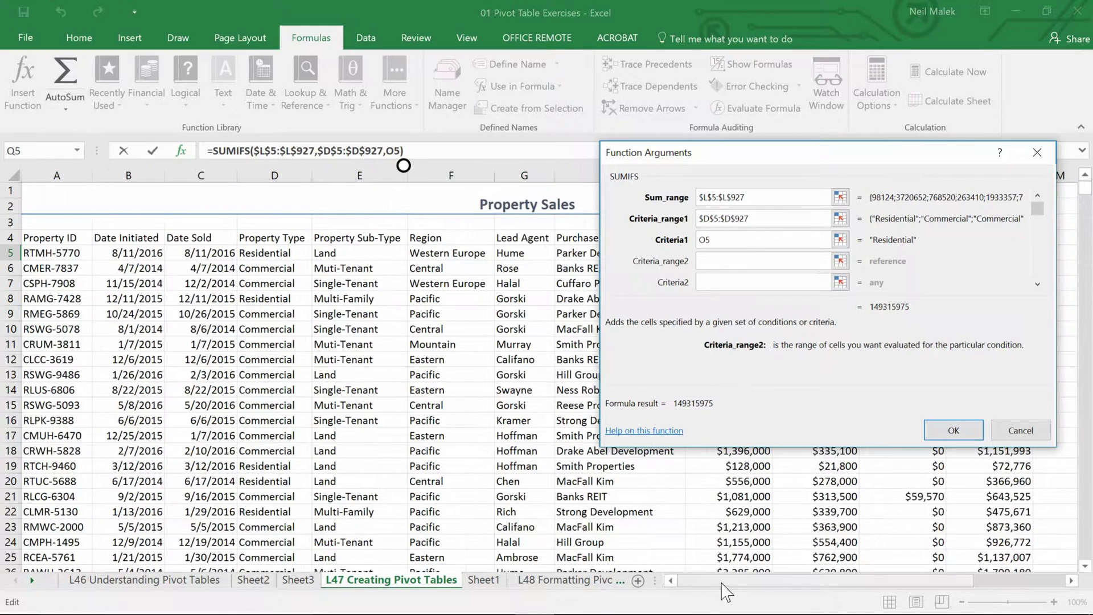
{"action": "left_click", "coordinate": [354, 254]}
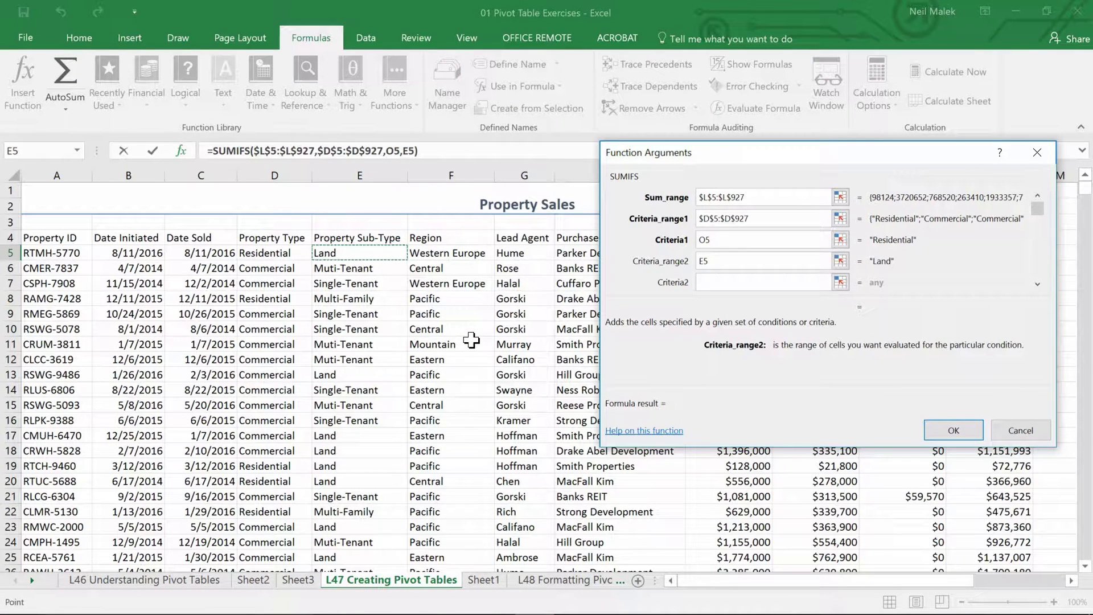
{"action": "key", "text": "ctrl+shift+Down"}
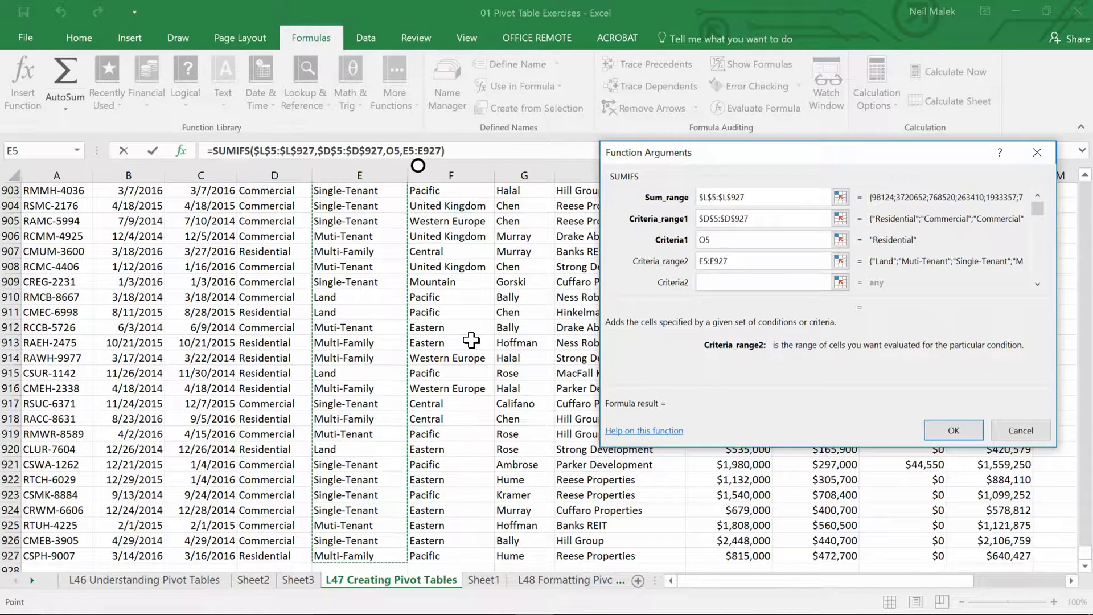
{"action": "key", "text": "F4"}
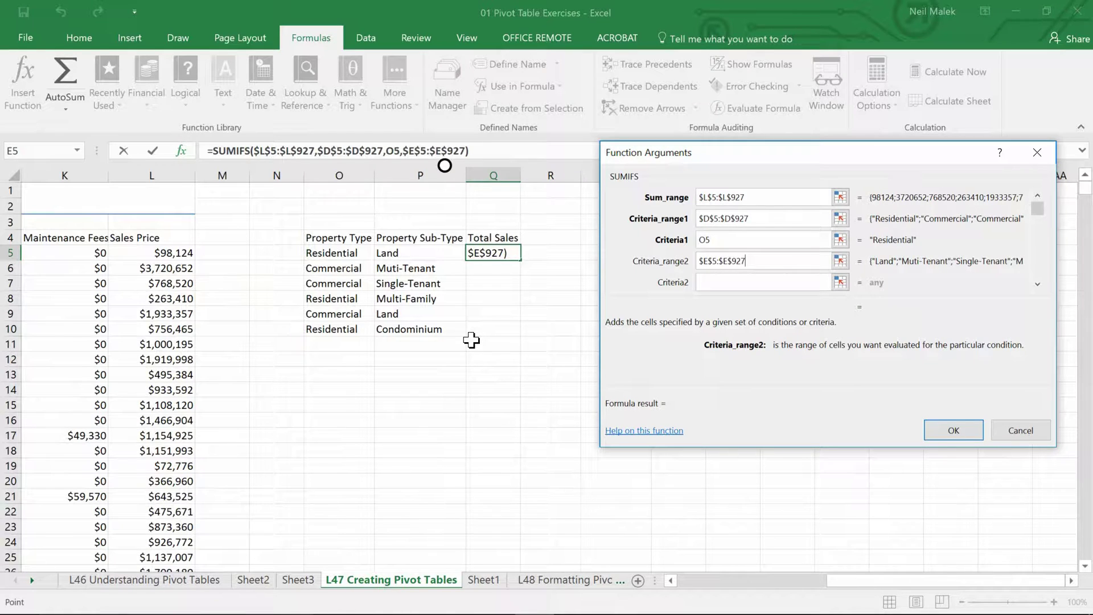
{"action": "left_click", "coordinate": [780, 283]}
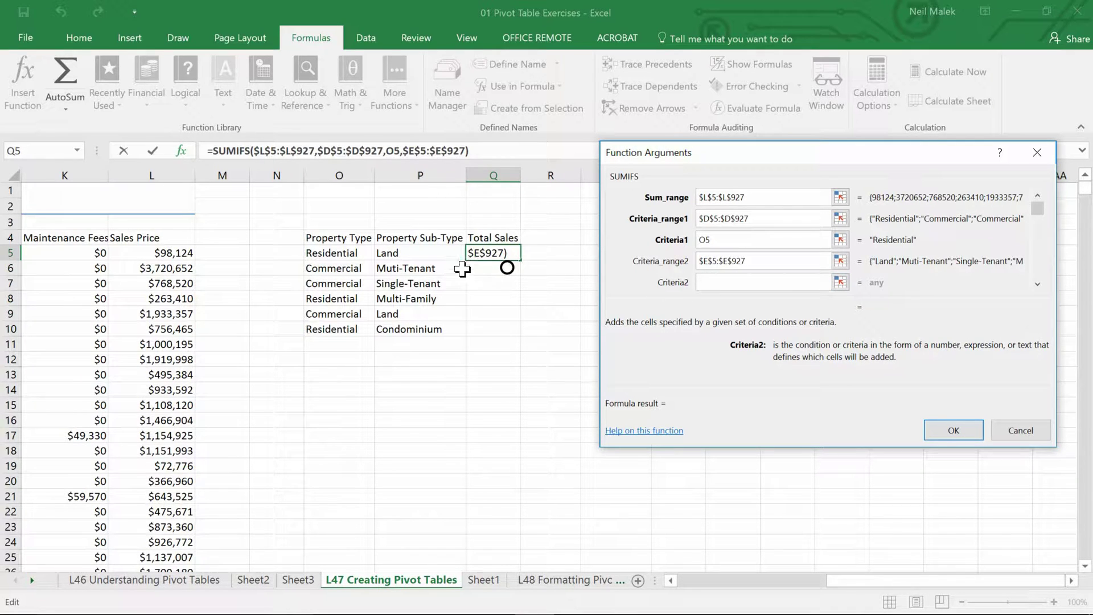
{"action": "left_click", "coordinate": [424, 254]}
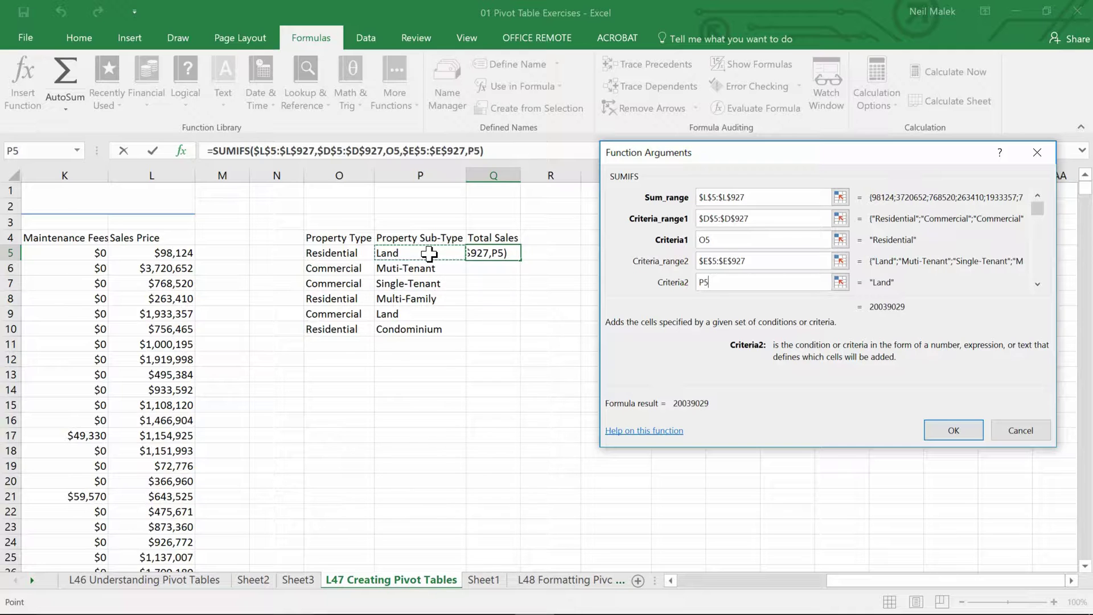
{"action": "left_click", "coordinate": [957, 431]}
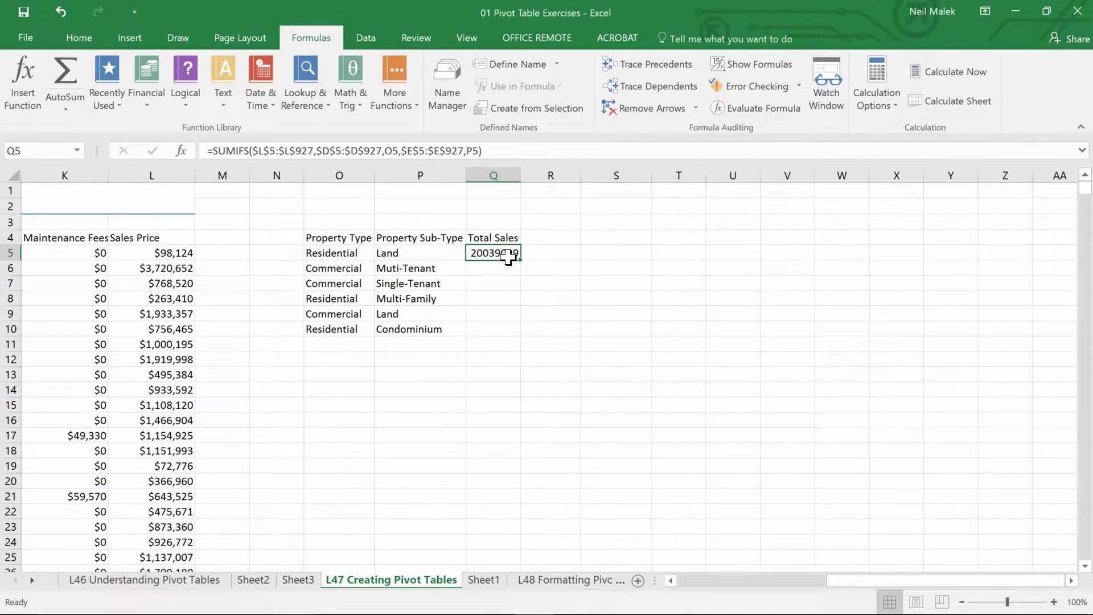
- Copy Q5's SUMIFS formula down to Q10 and format the totals as Accounting currency in a wider column
{"action": "left_click_drag", "start_coordinate": [520, 259], "coordinate": [520, 329]}
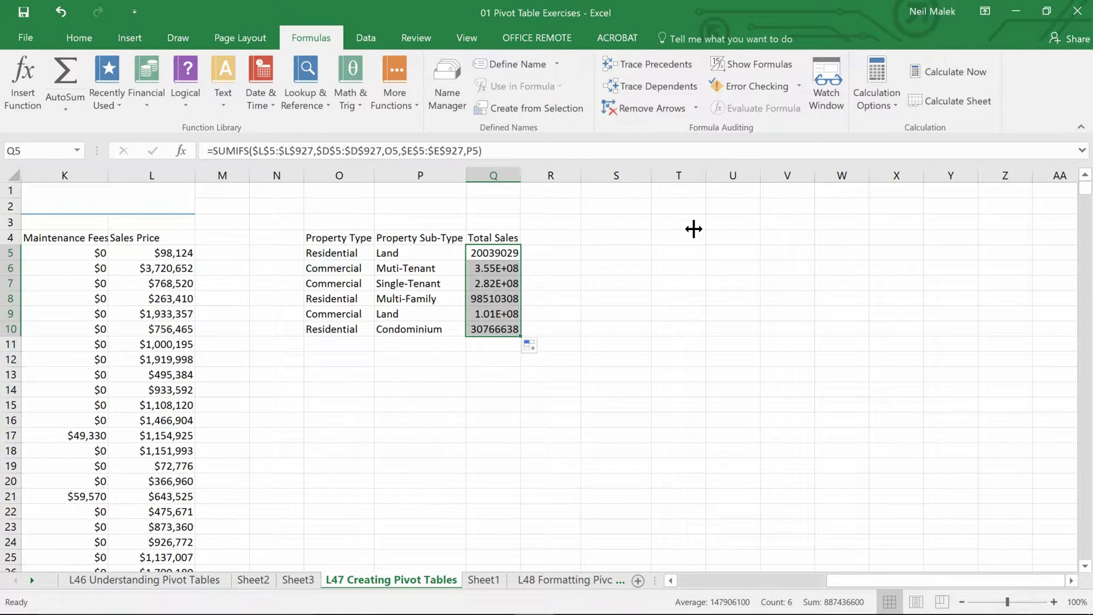
{"action": "left_click_drag", "start_coordinate": [520, 173], "coordinate": [544, 174]}
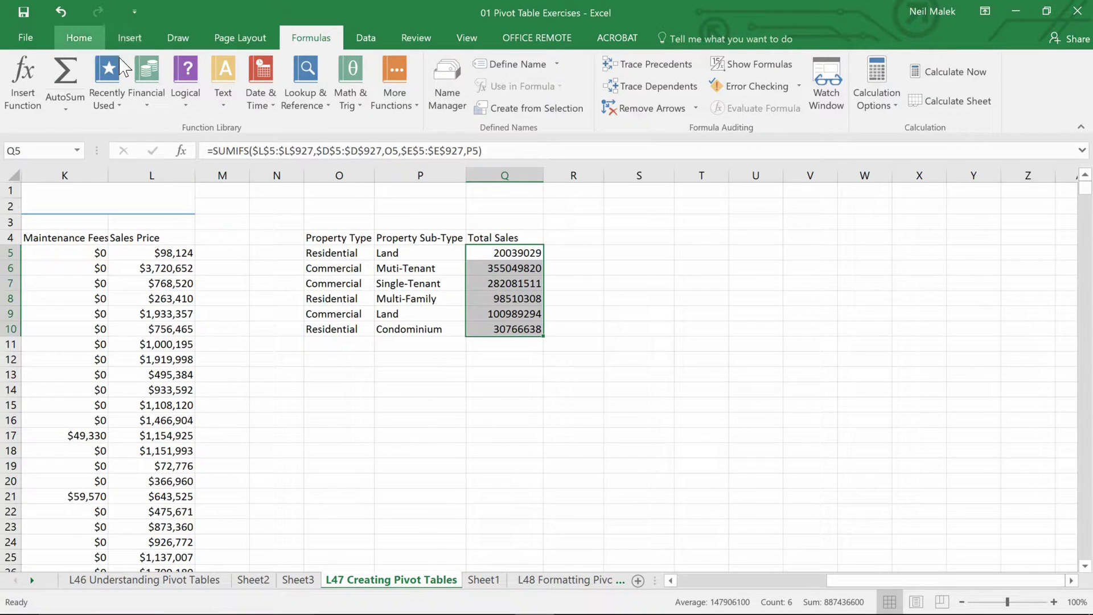
{"action": "left_click", "coordinate": [103, 44]}
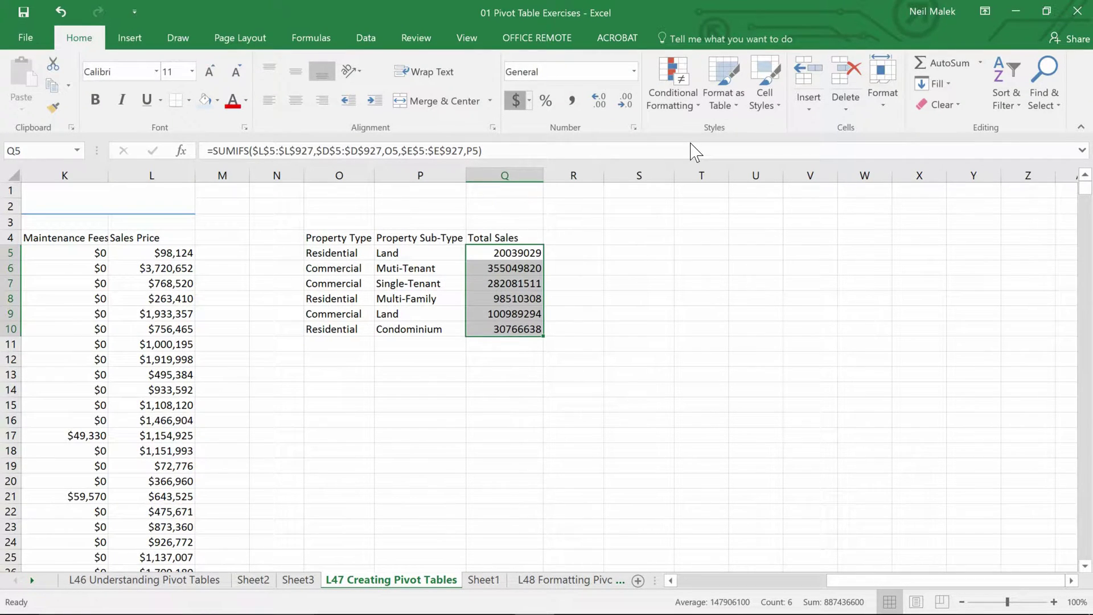
{"action": "left_click", "coordinate": [515, 100]}
{"action": "left_click_drag", "start_coordinate": [544, 174], "coordinate": [559, 174]}
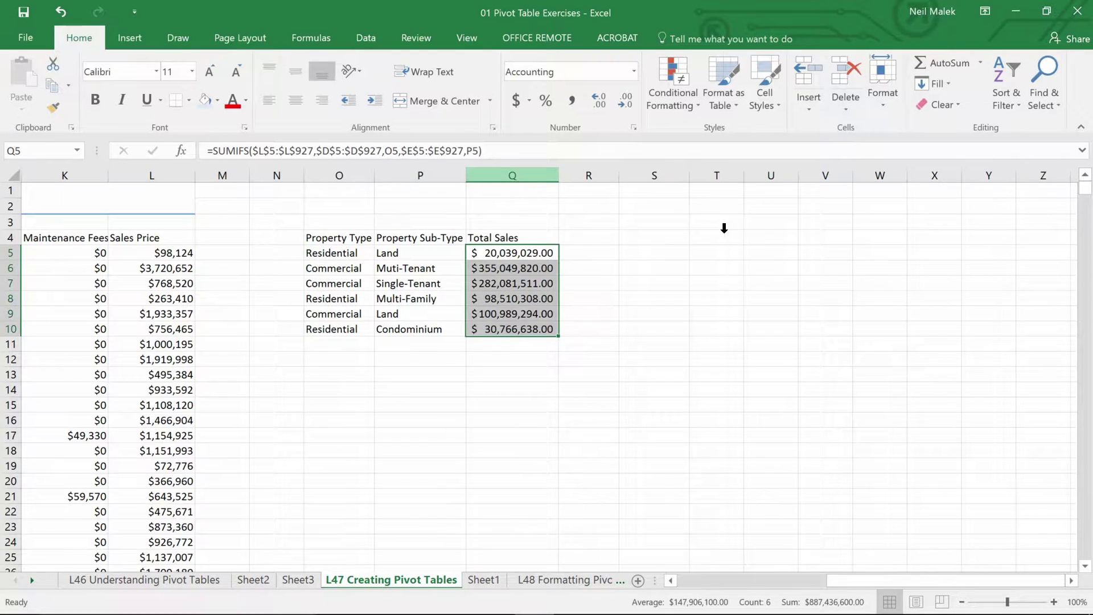
- Check the property type and sub-type entries against the SUMIFS formulas in Q5 and Q9
{"action": "left_click", "coordinate": [415, 269]}
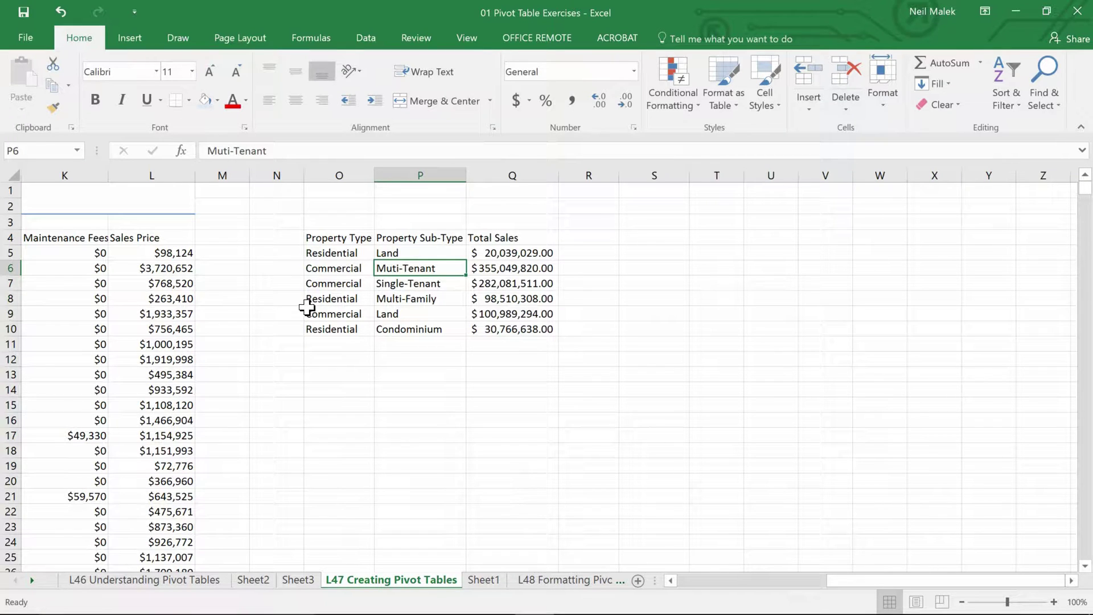
{"action": "left_click", "coordinate": [507, 257]}
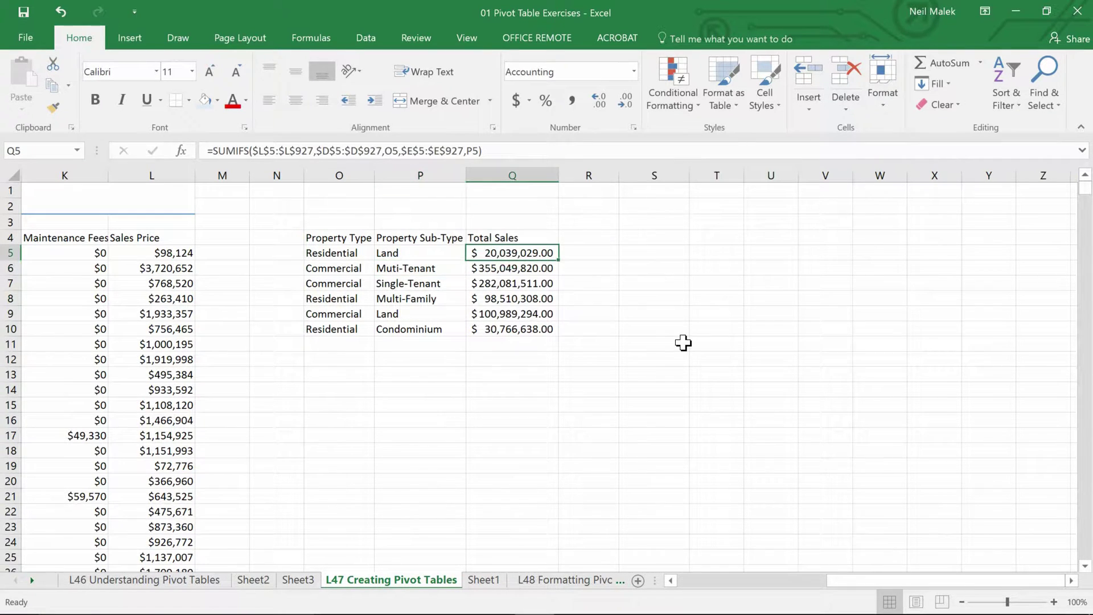
{"action": "left_click", "coordinate": [513, 313]}
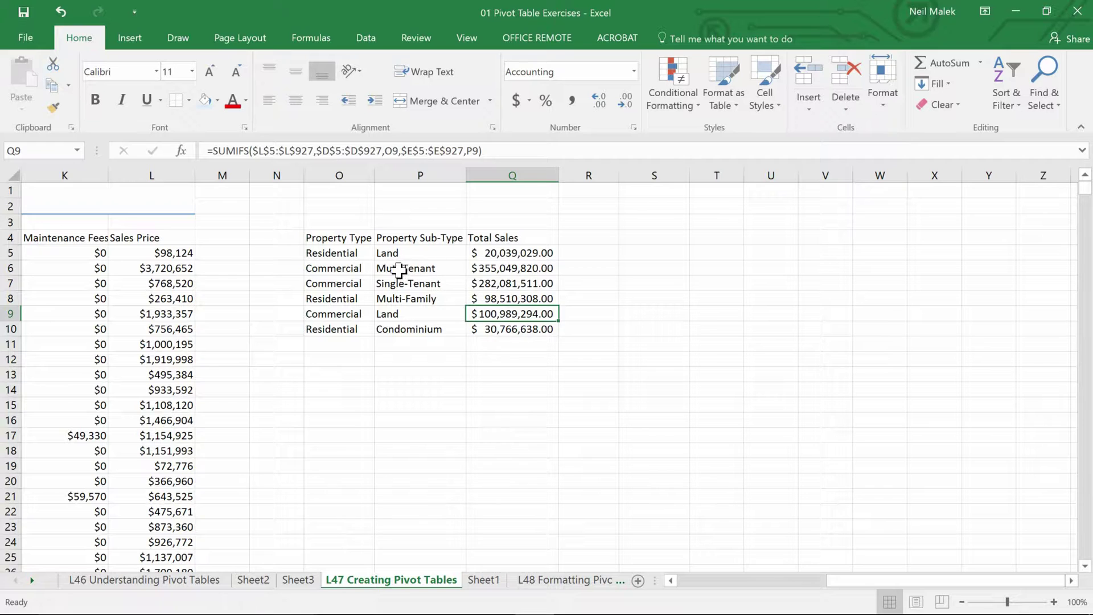
{"action": "left_click", "coordinate": [347, 253]}
{"action": "left_click", "coordinate": [418, 252]}
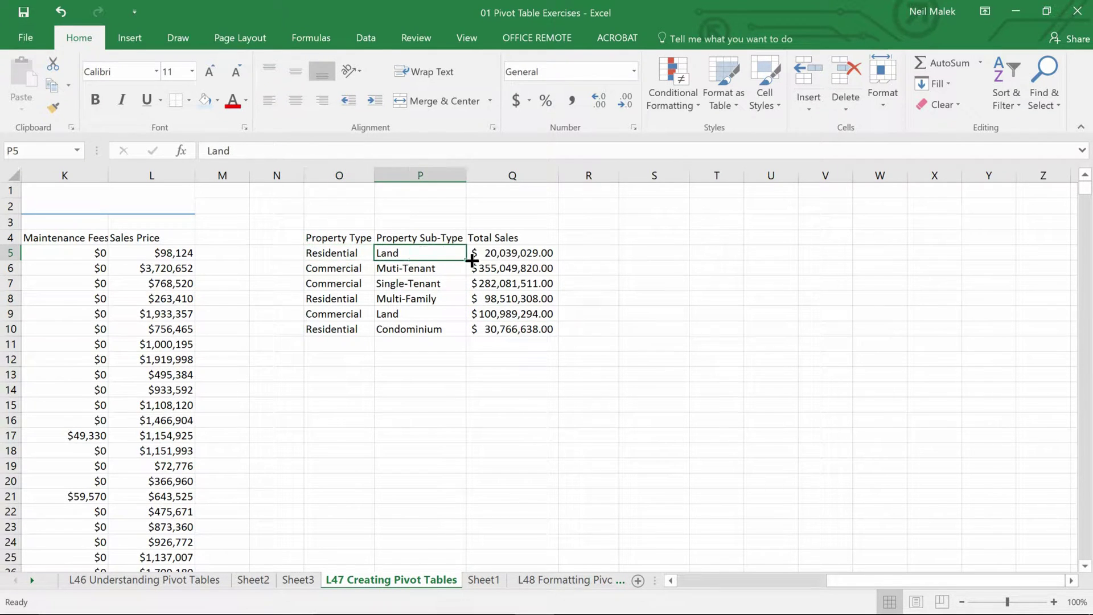
{"action": "left_click", "coordinate": [517, 253]}
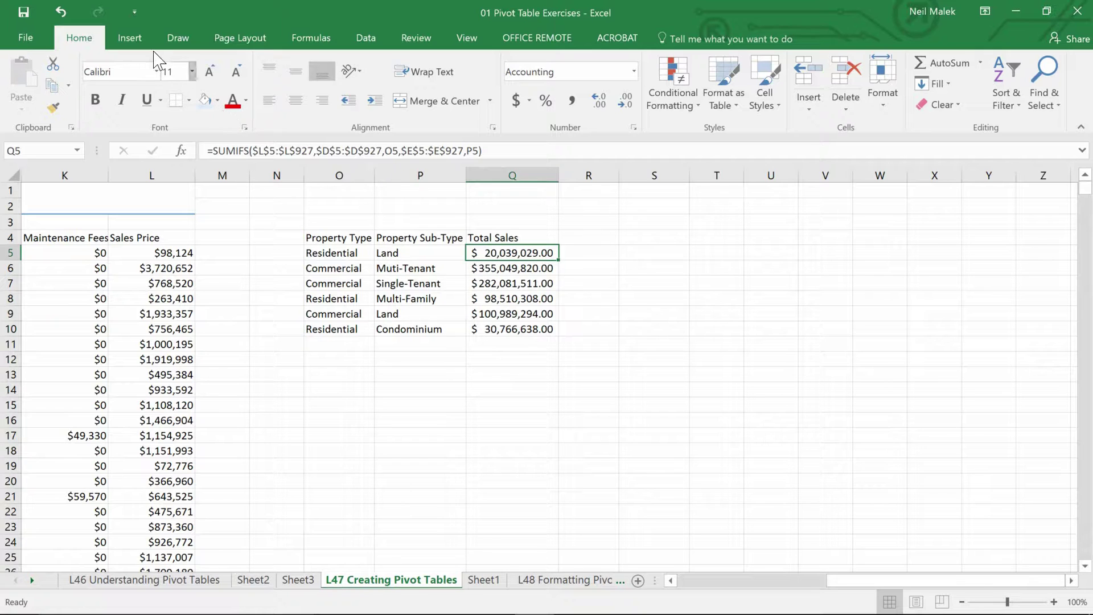
- Insert a Treemap chart of the summary table and place it to the right of the table
{"action": "left_click", "coordinate": [130, 38]}
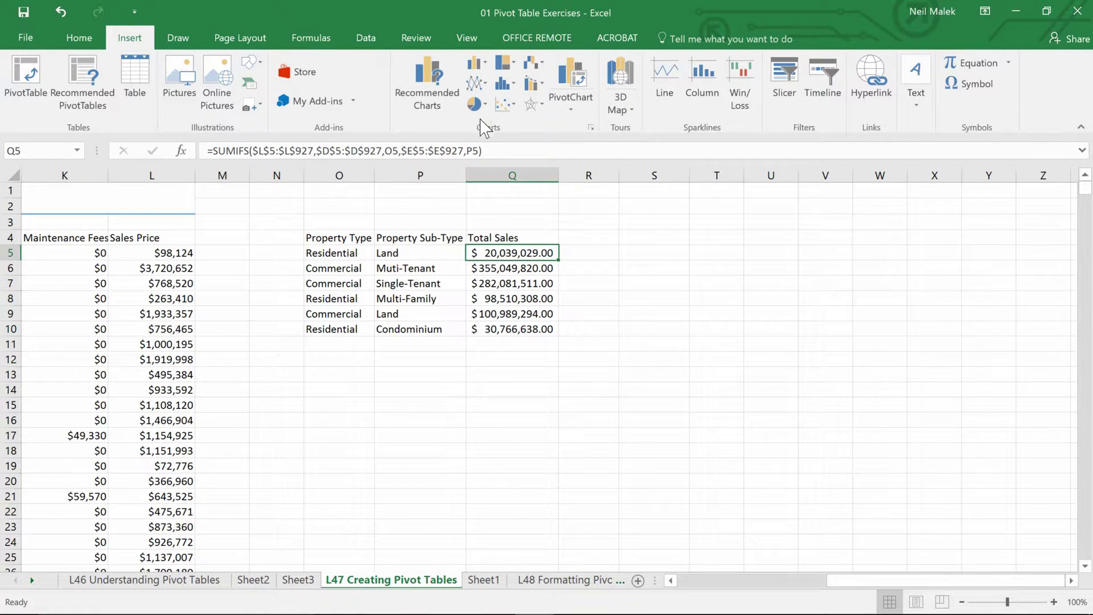
{"action": "left_click", "coordinate": [504, 63]}
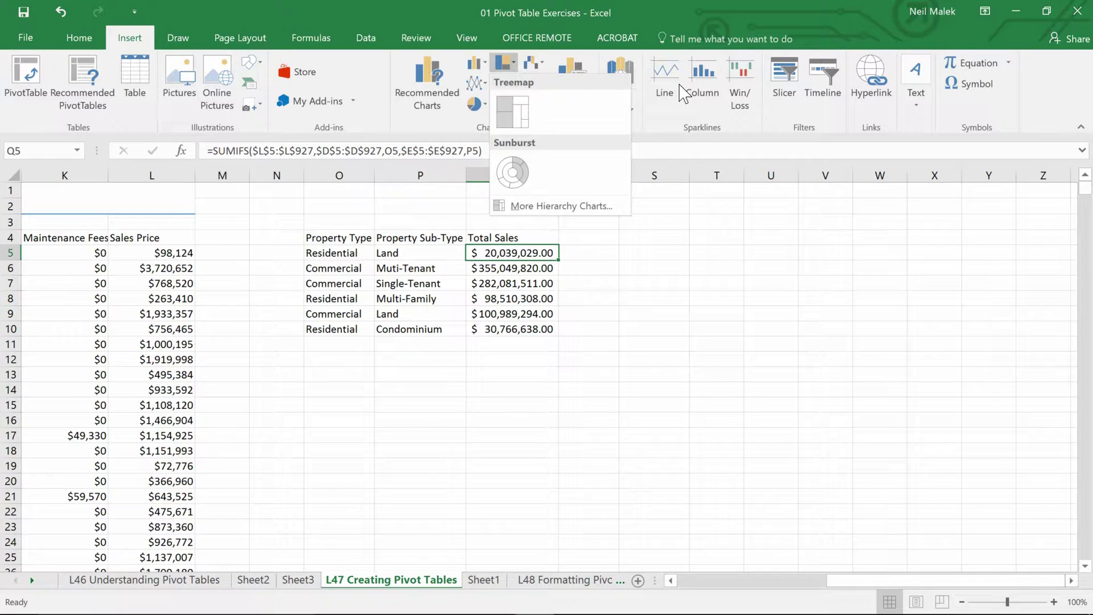
{"action": "left_click", "coordinate": [526, 123]}
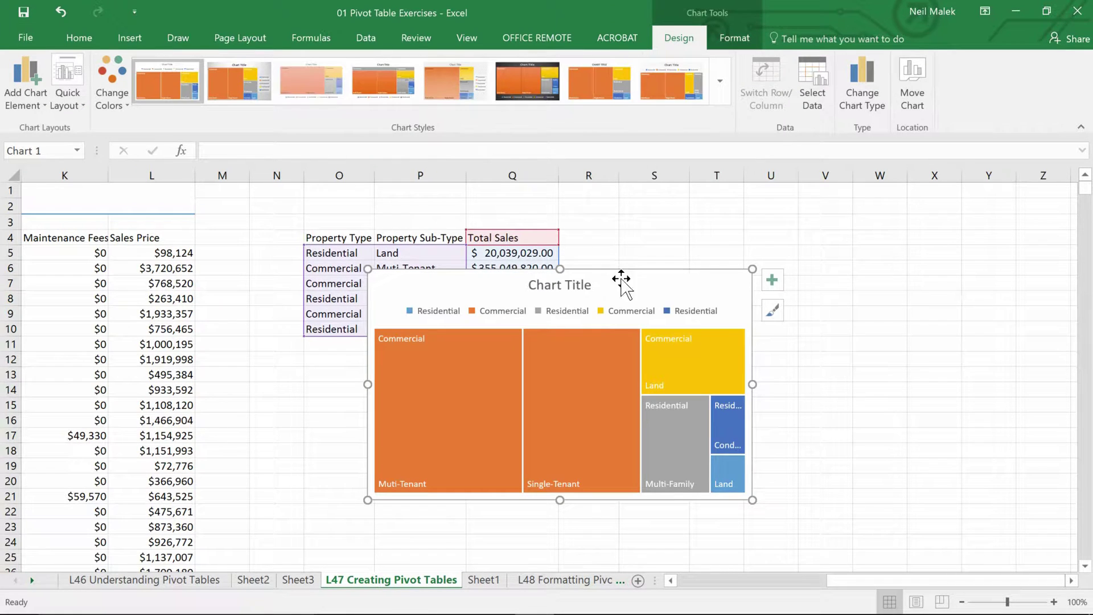
{"action": "left_click_drag", "start_coordinate": [685, 270], "coordinate": [828, 240]}
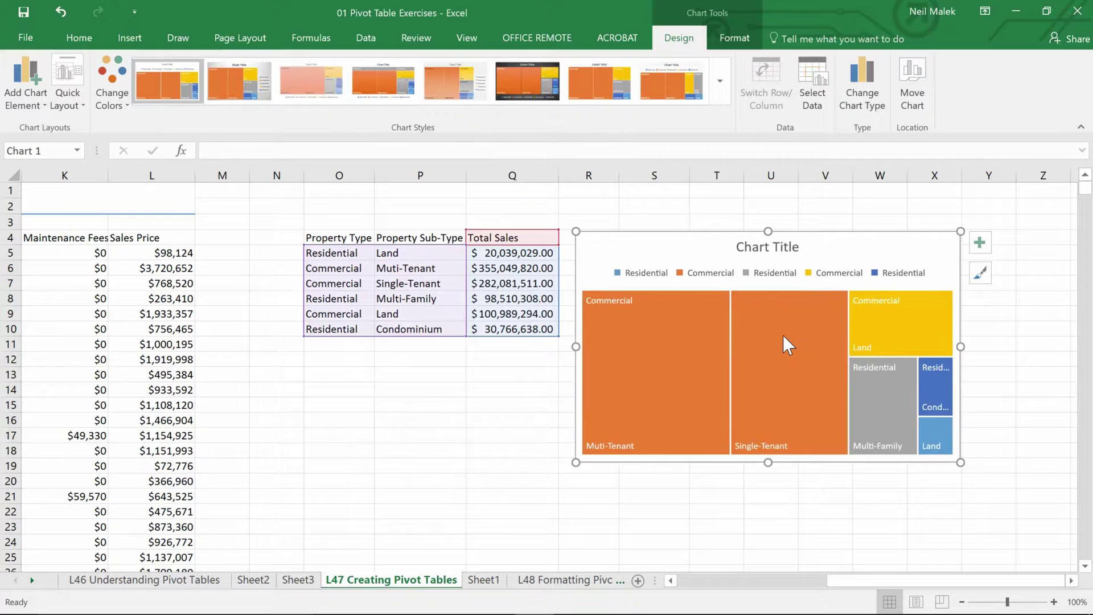
- Sort the summary table A to Z by Property Type so treemap tiles group by type
{"action": "mouse_move", "coordinate": [881, 403]}
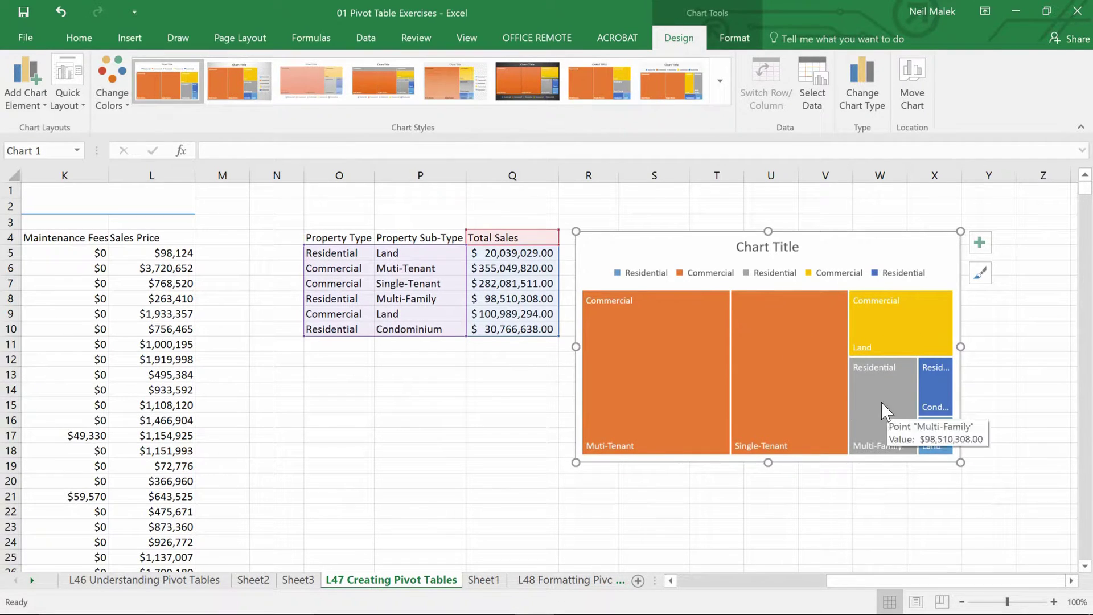
{"action": "left_click", "coordinate": [352, 257]}
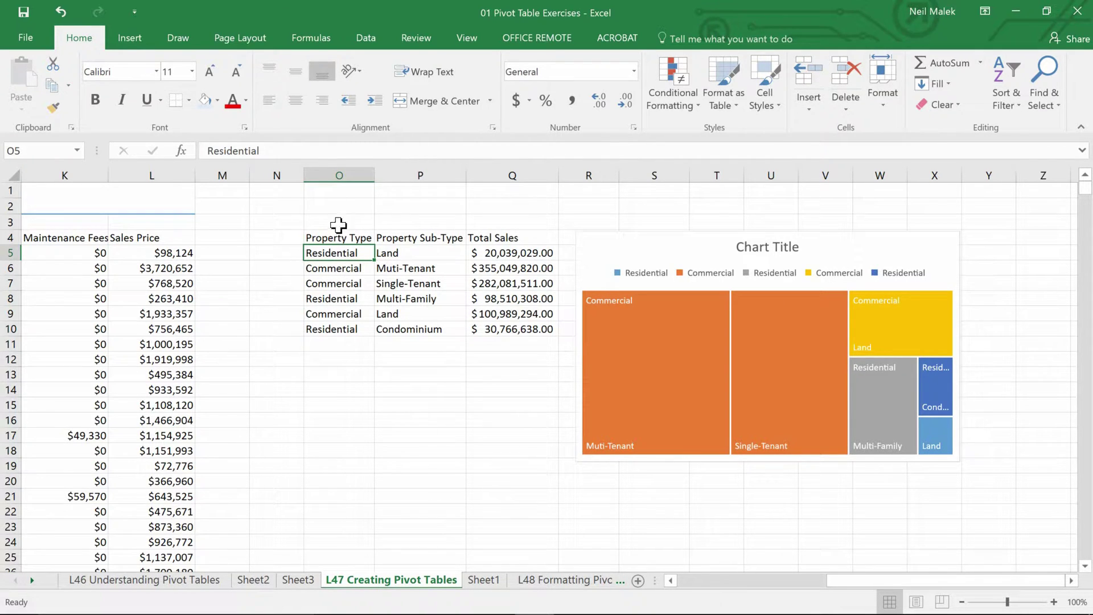
{"action": "left_click", "coordinate": [1006, 94]}
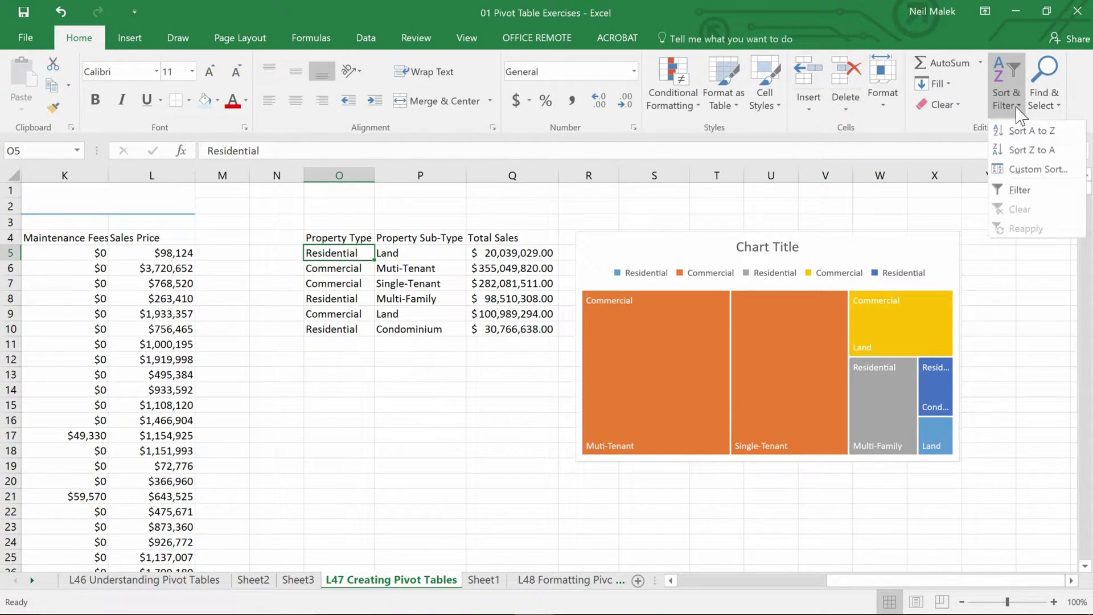
{"action": "left_click", "coordinate": [1028, 139]}
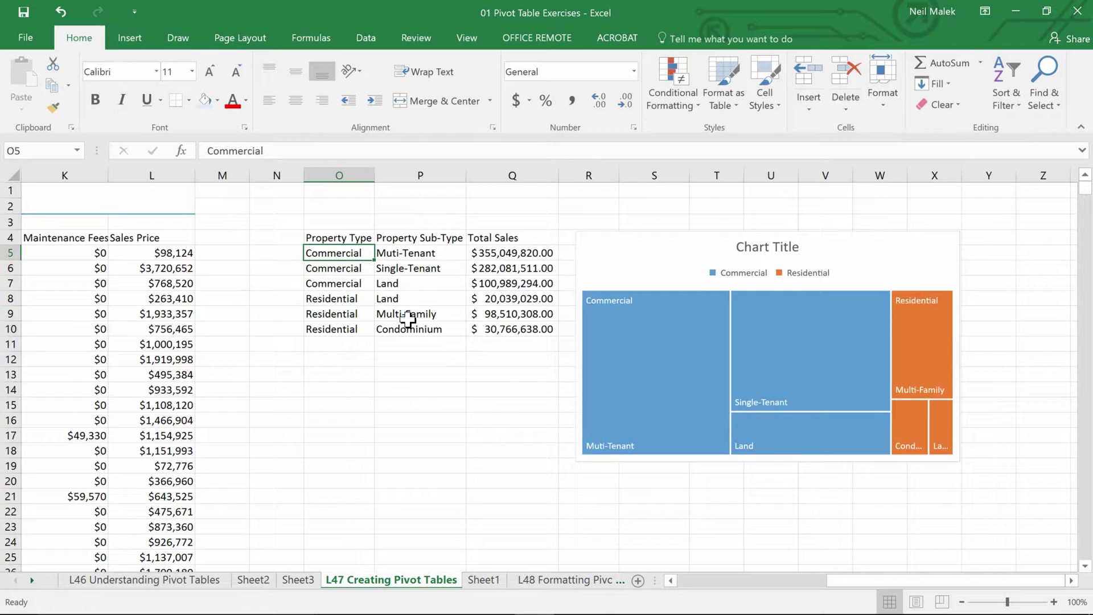
{"action": "mouse_move", "coordinate": [857, 360]}
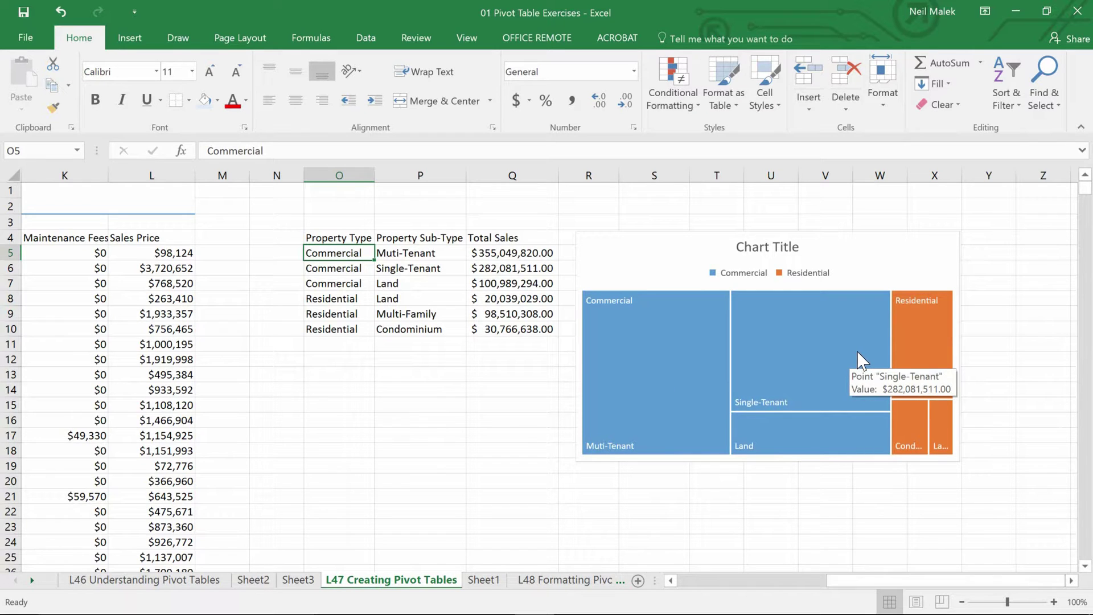
{"action": "mouse_move", "coordinate": [665, 349]}
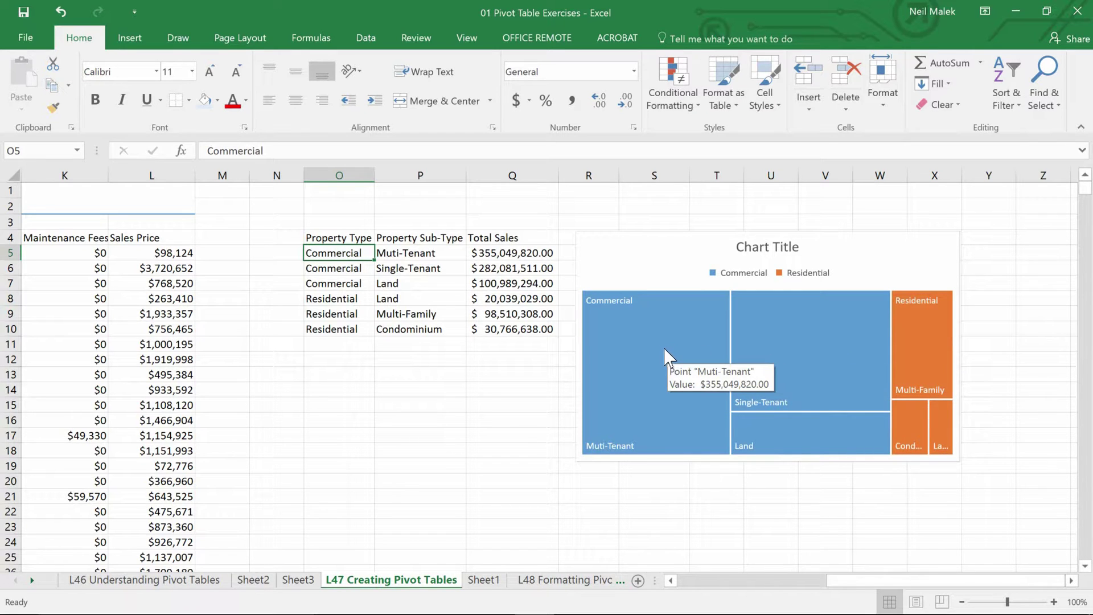
{"action": "mouse_move", "coordinate": [939, 354]}
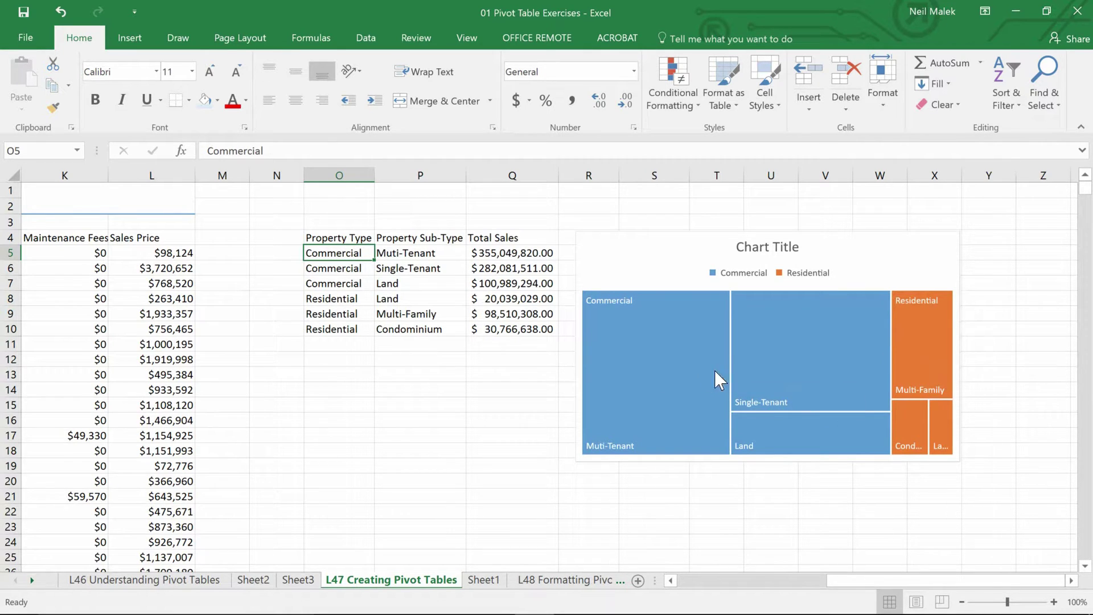
{"action": "mouse_move", "coordinate": [662, 367]}
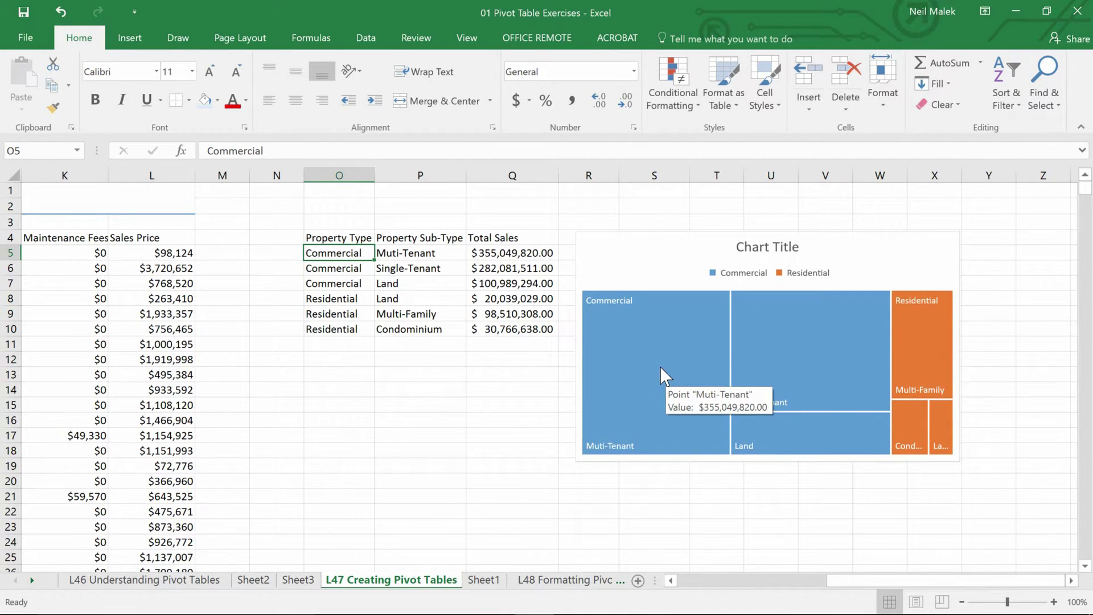
{"action": "mouse_move", "coordinate": [936, 341]}
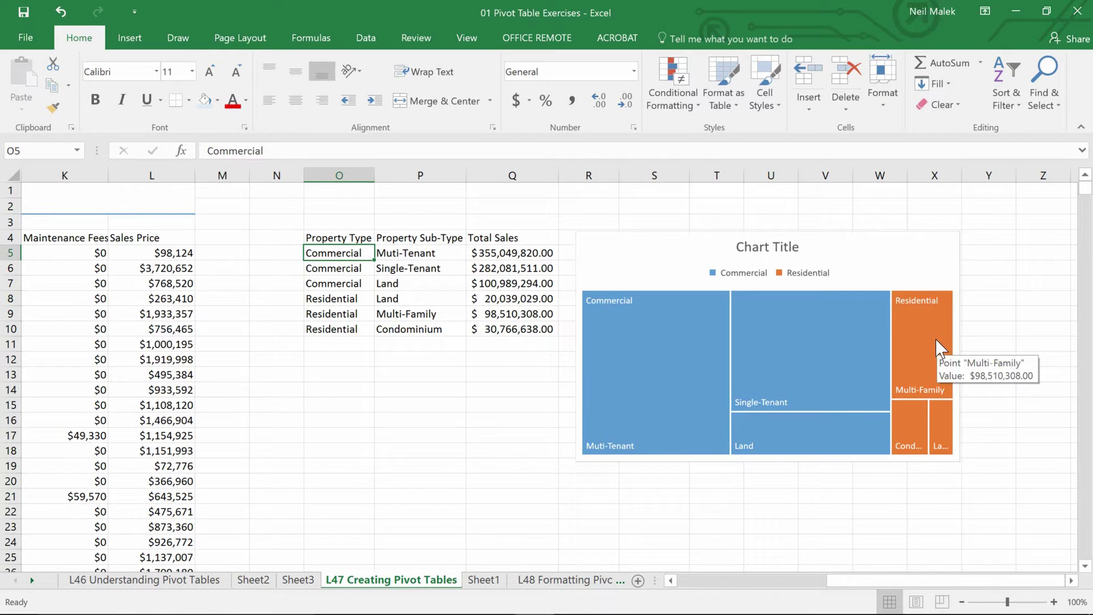
{"action": "mouse_move", "coordinate": [908, 396]}
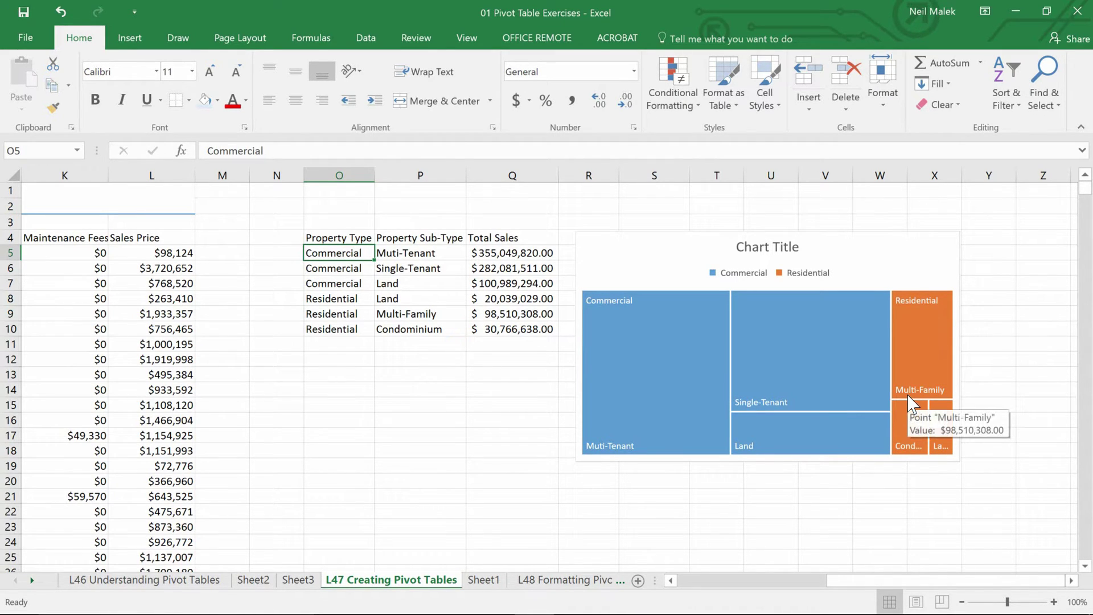